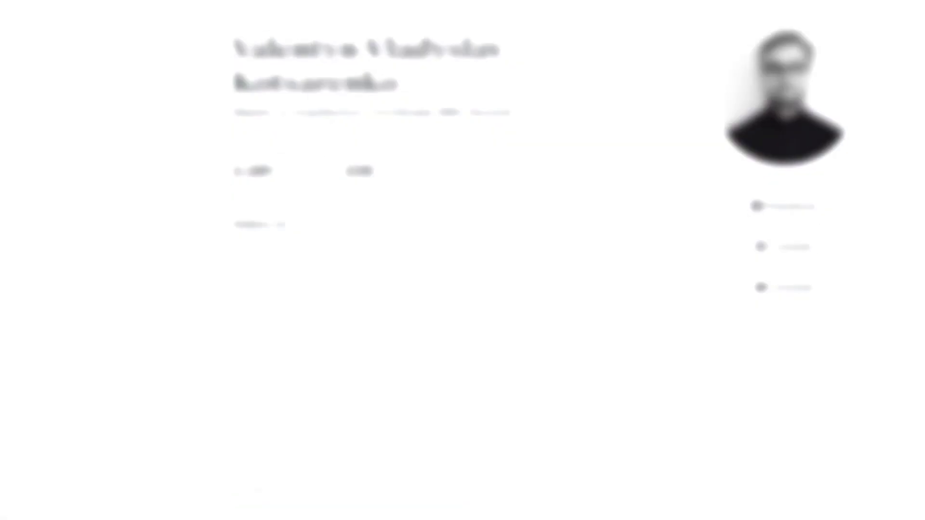
Scroll down through the YouTube channel's Videos tab
{"action": "scroll", "coordinate": [448, 261], "scroll_direction": "down", "scroll_amount": 8}
{"action": "scroll", "coordinate": [448, 261], "scroll_direction": "down", "scroll_amount": 3}
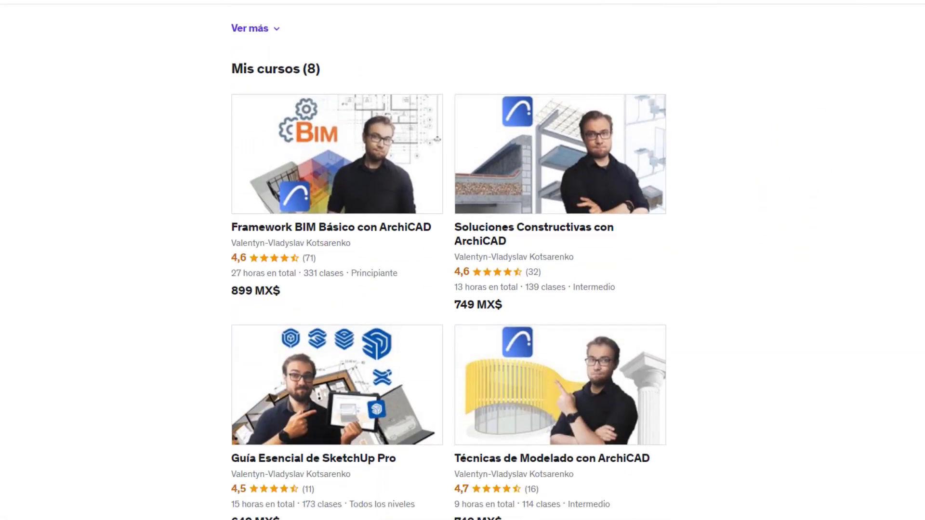
{"action": "scroll", "coordinate": [448, 260], "scroll_direction": "down", "scroll_amount": 4}
{"action": "scroll", "coordinate": [448, 260], "scroll_direction": "down", "scroll_amount": 2}
{"action": "scroll", "coordinate": [448, 260], "scroll_direction": "down", "scroll_amount": 3}
{"action": "scroll", "coordinate": [448, 261], "scroll_direction": "down", "scroll_amount": 2}
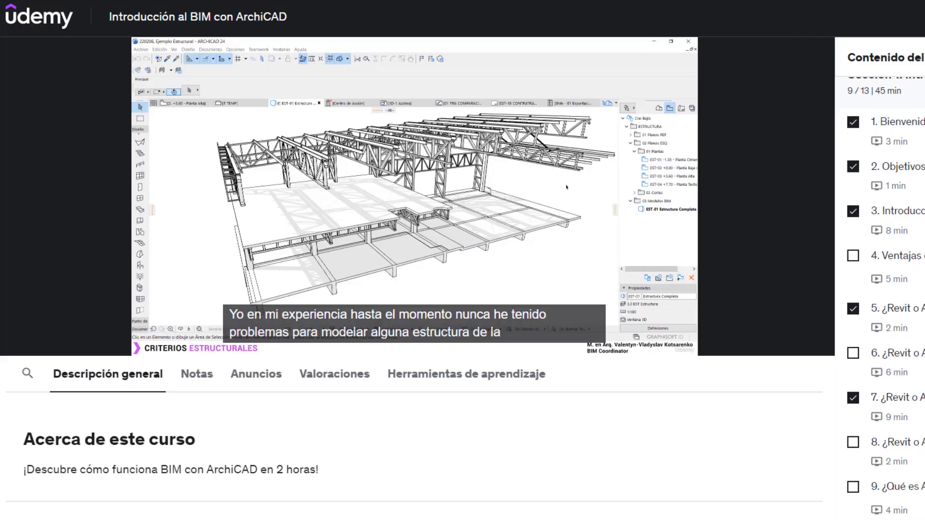
{"action": "scroll", "coordinate": [880, 290], "scroll_direction": "down", "scroll_amount": 4}
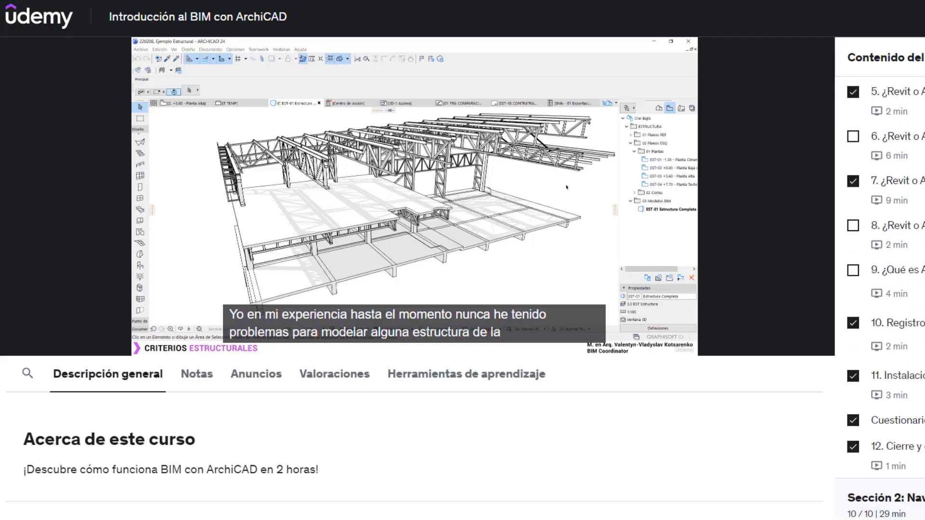
{"action": "scroll", "coordinate": [880, 289], "scroll_direction": "down", "scroll_amount": 4}
{"action": "scroll", "coordinate": [880, 290], "scroll_direction": "down", "scroll_amount": 4}
{"action": "scroll", "coordinate": [880, 289], "scroll_direction": "down", "scroll_amount": 3}
{"action": "scroll", "coordinate": [880, 290], "scroll_direction": "down", "scroll_amount": 3}
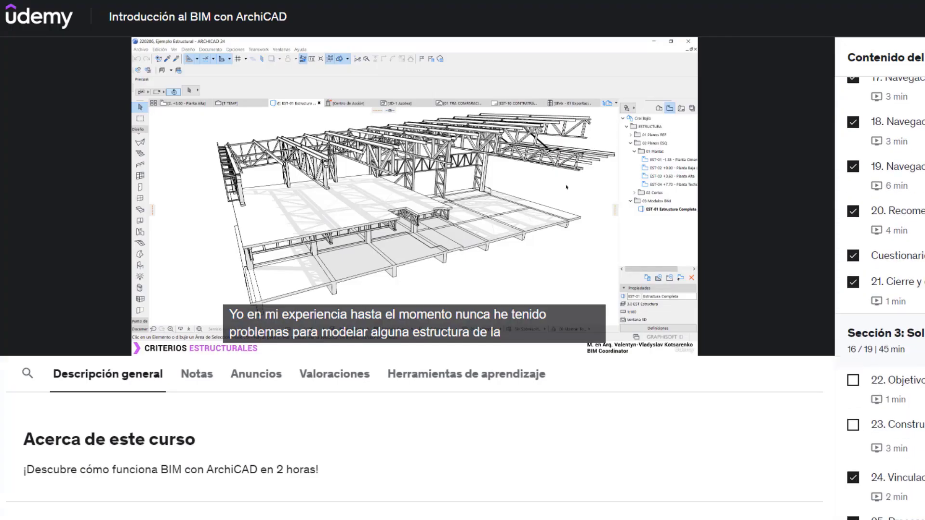
{"action": "scroll", "coordinate": [880, 290], "scroll_direction": "down", "scroll_amount": 3}
{"action": "scroll", "coordinate": [880, 289], "scroll_direction": "down", "scroll_amount": 3}
{"action": "scroll", "coordinate": [880, 289], "scroll_direction": "down", "scroll_amount": 3}
{"action": "scroll", "coordinate": [880, 289], "scroll_direction": "down", "scroll_amount": 2}
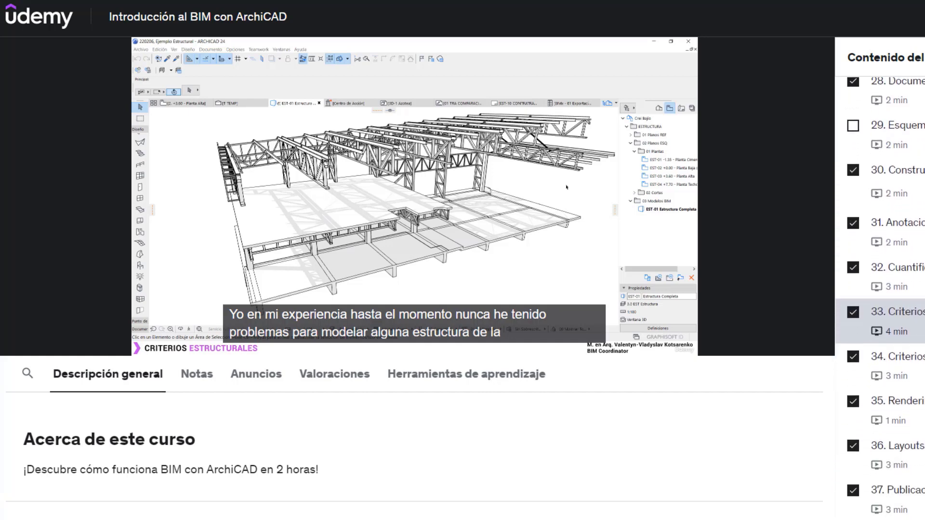
{"action": "scroll", "coordinate": [880, 289], "scroll_direction": "down", "scroll_amount": 2}
{"action": "scroll", "coordinate": [880, 289], "scroll_direction": "down", "scroll_amount": 1}
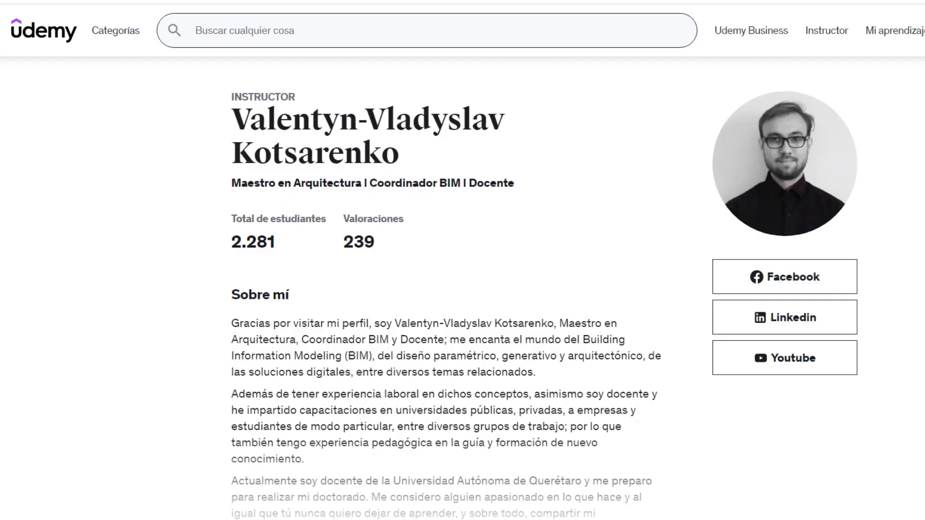
{"action": "scroll", "coordinate": [463, 261], "scroll_direction": "down", "scroll_amount": 3}
{"action": "scroll", "coordinate": [463, 260], "scroll_direction": "down", "scroll_amount": 3}
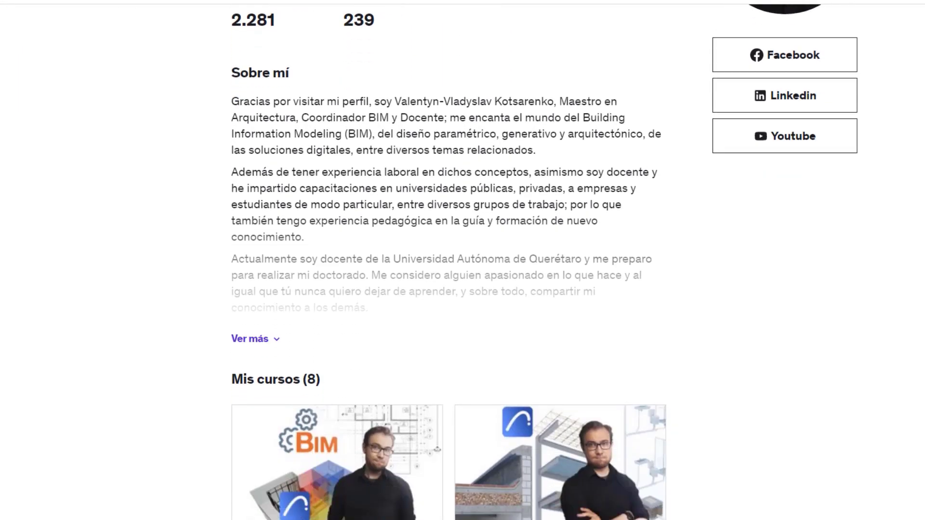
{"action": "scroll", "coordinate": [462, 261], "scroll_direction": "down", "scroll_amount": 3}
{"action": "scroll", "coordinate": [463, 261], "scroll_direction": "down", "scroll_amount": 3}
{"action": "scroll", "coordinate": [463, 260], "scroll_direction": "down", "scroll_amount": 3}
{"action": "scroll", "coordinate": [462, 260], "scroll_direction": "down", "scroll_amount": 3}
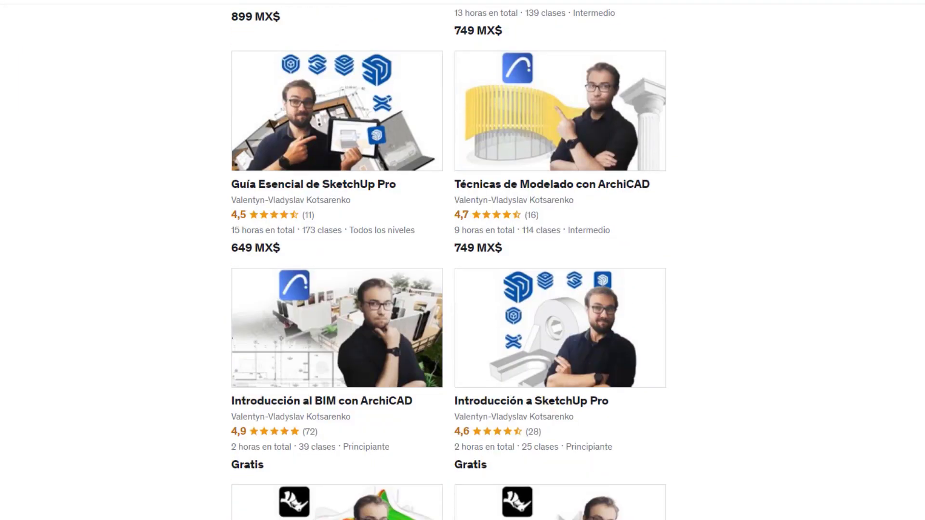
{"action": "scroll", "coordinate": [462, 260], "scroll_direction": "down", "scroll_amount": 3}
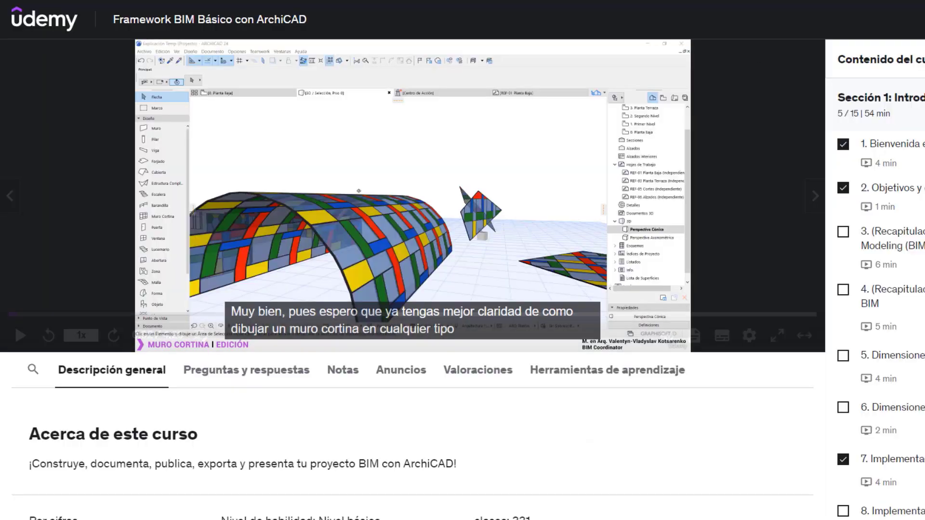
{"action": "scroll", "coordinate": [874, 289], "scroll_direction": "down", "scroll_amount": 10}
{"action": "scroll", "coordinate": [875, 289], "scroll_direction": "down", "scroll_amount": 20}
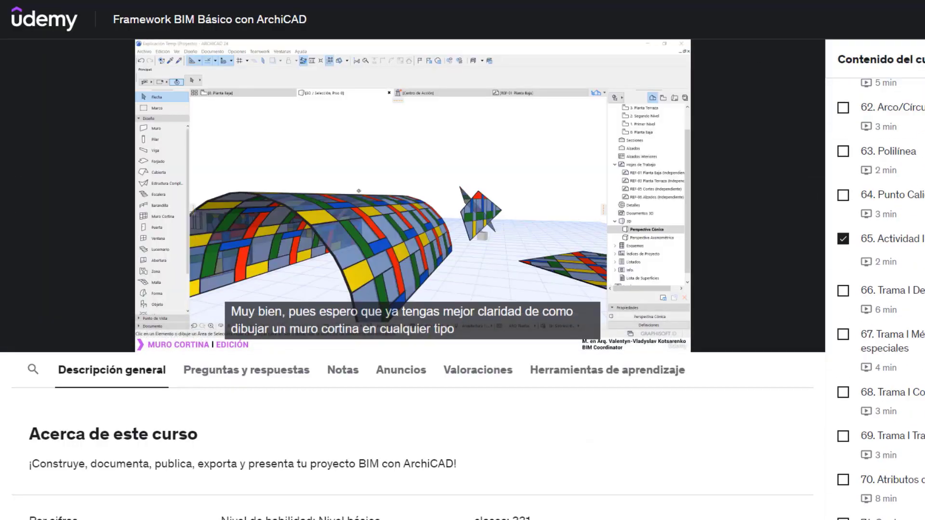
{"action": "scroll", "coordinate": [874, 289], "scroll_direction": "down", "scroll_amount": 20}
{"action": "scroll", "coordinate": [875, 289], "scroll_direction": "down", "scroll_amount": 20}
{"action": "scroll", "coordinate": [875, 289], "scroll_direction": "down", "scroll_amount": 20}
{"action": "scroll", "coordinate": [874, 289], "scroll_direction": "down", "scroll_amount": 20}
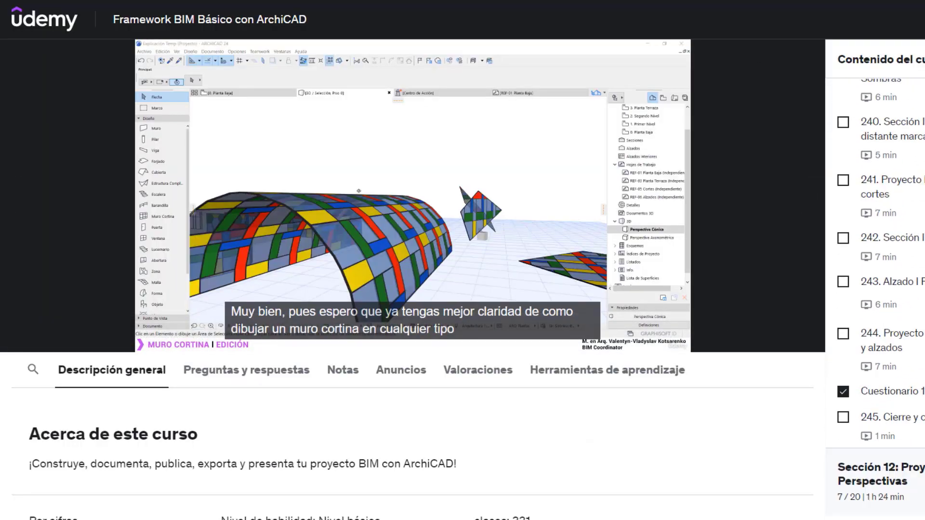
{"action": "scroll", "coordinate": [875, 289], "scroll_direction": "down", "scroll_amount": 20}
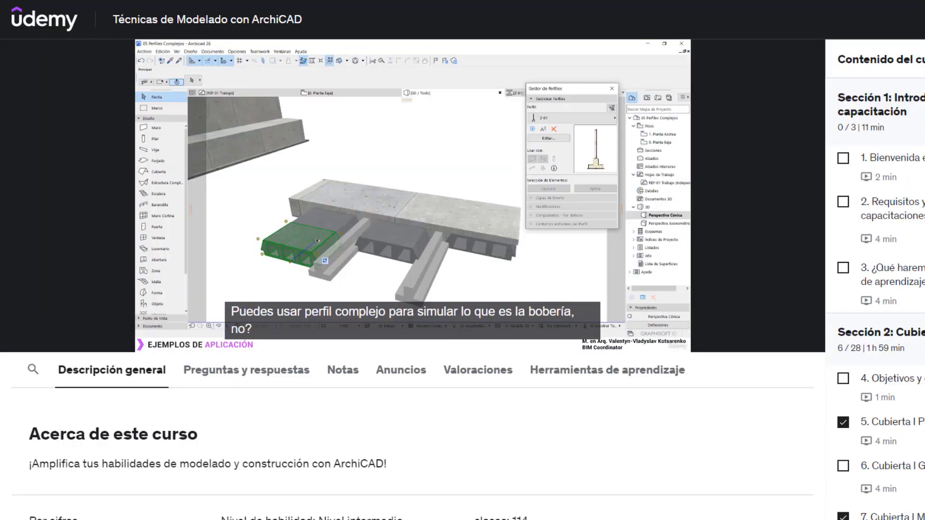
{"action": "scroll", "coordinate": [874, 289], "scroll_direction": "down", "scroll_amount": 10}
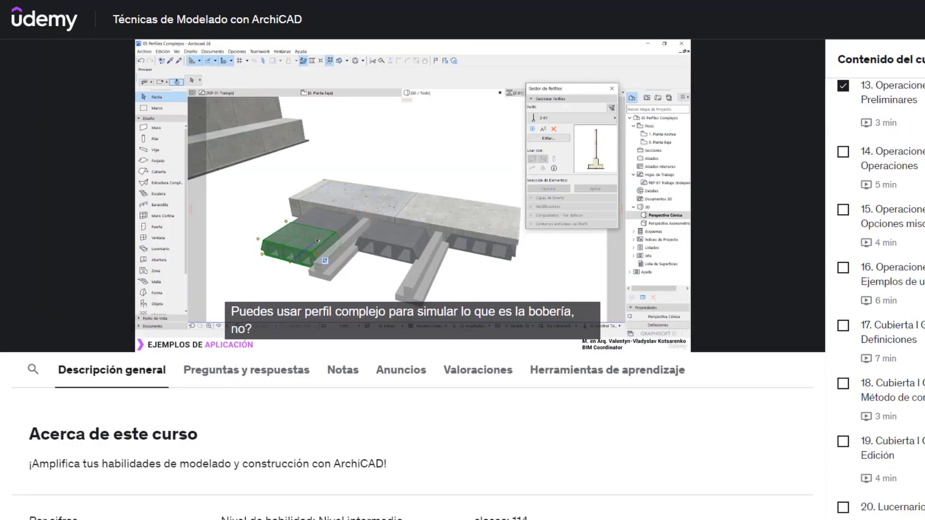
{"action": "scroll", "coordinate": [875, 289], "scroll_direction": "down", "scroll_amount": 20}
{"action": "scroll", "coordinate": [874, 289], "scroll_direction": "down", "scroll_amount": 8}
{"action": "scroll", "coordinate": [875, 289], "scroll_direction": "down", "scroll_amount": 12}
{"action": "scroll", "coordinate": [875, 289], "scroll_direction": "down", "scroll_amount": 14}
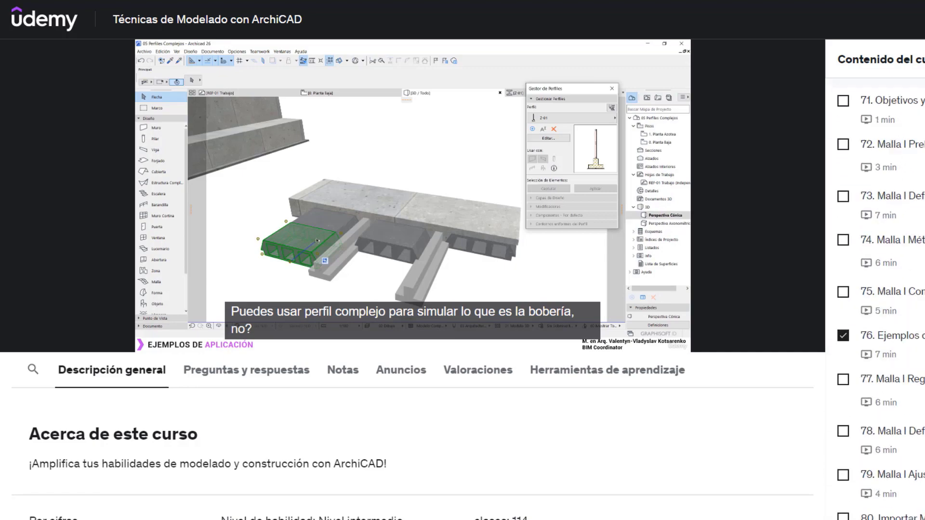
{"action": "scroll", "coordinate": [875, 289], "scroll_direction": "down", "scroll_amount": 18}
{"action": "scroll", "coordinate": [874, 290], "scroll_direction": "down", "scroll_amount": 3}
{"action": "scroll", "coordinate": [875, 289], "scroll_direction": "down", "scroll_amount": 20}
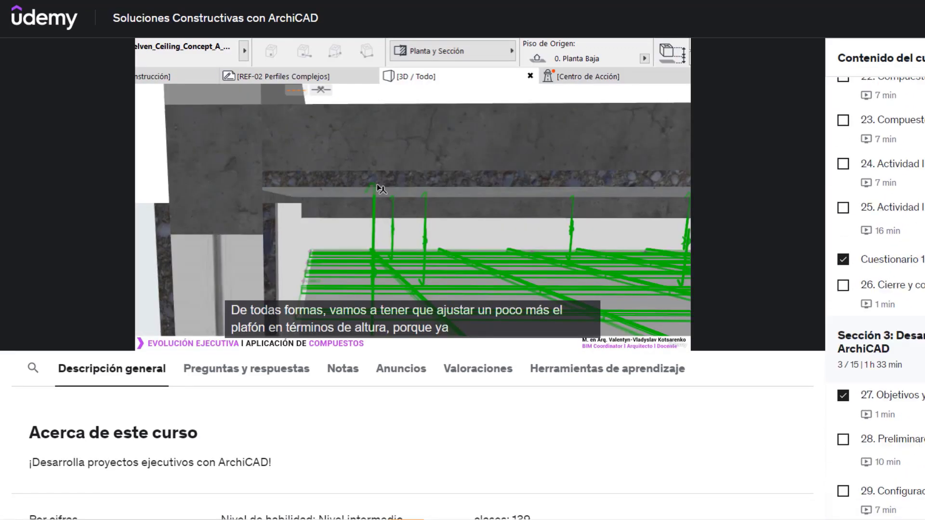
{"action": "scroll", "coordinate": [874, 289], "scroll_direction": "down", "scroll_amount": 18}
{"action": "scroll", "coordinate": [875, 289], "scroll_direction": "down", "scroll_amount": 19}
{"action": "scroll", "coordinate": [875, 289], "scroll_direction": "down", "scroll_amount": 20}
{"action": "scroll", "coordinate": [875, 289], "scroll_direction": "down", "scroll_amount": 20}
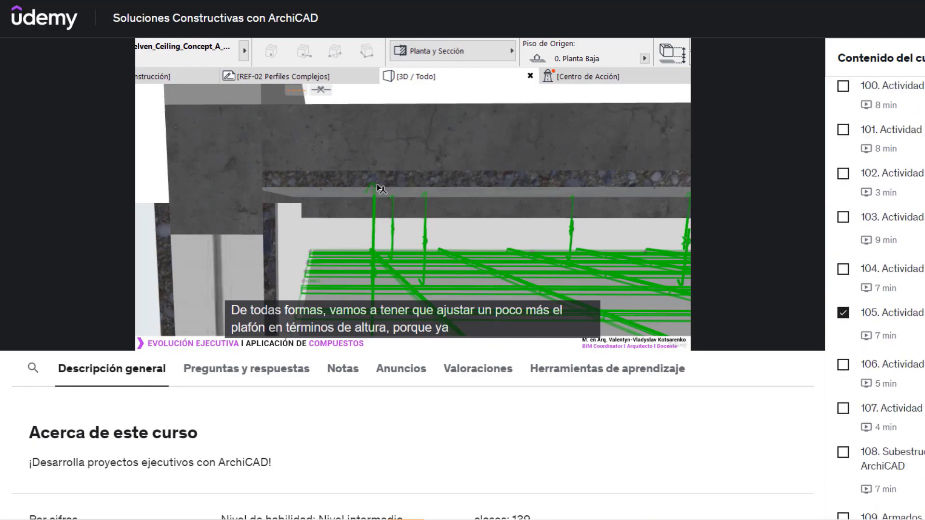
{"action": "scroll", "coordinate": [875, 289], "scroll_direction": "down", "scroll_amount": 20}
{"action": "scroll", "coordinate": [462, 260], "scroll_direction": "down", "scroll_amount": 6}
{"action": "scroll", "coordinate": [462, 260], "scroll_direction": "down", "scroll_amount": 6}
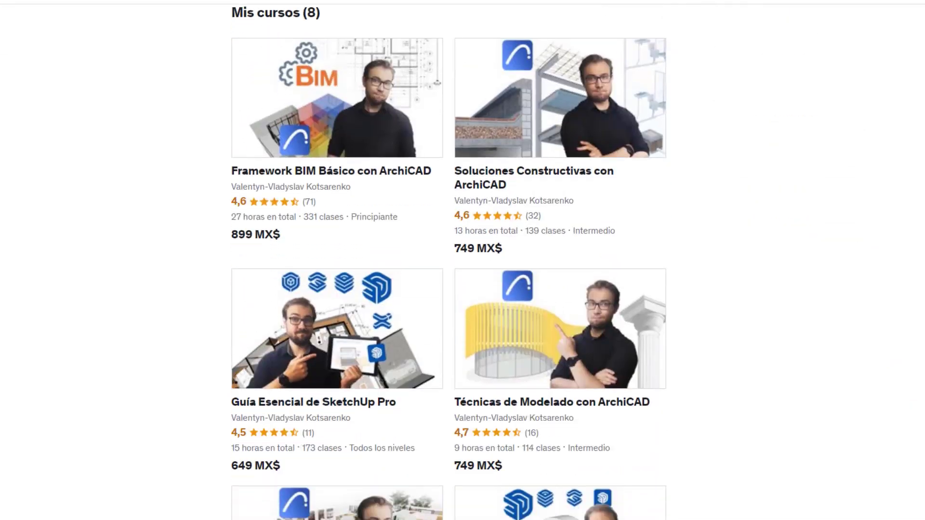
{"action": "scroll", "coordinate": [463, 261], "scroll_direction": "down", "scroll_amount": 5}
Scroll the Videos page back up toward the channel banner
{"action": "scroll", "coordinate": [463, 289], "scroll_direction": "up", "scroll_amount": 4}
{"action": "scroll", "coordinate": [463, 289], "scroll_direction": "up", "scroll_amount": 4}
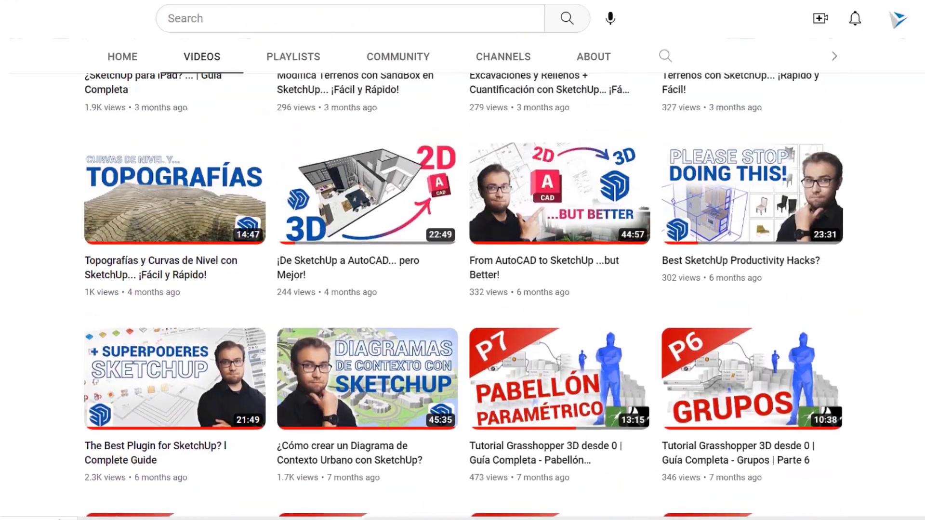
{"action": "scroll", "coordinate": [463, 289], "scroll_direction": "up", "scroll_amount": 4}
{"action": "scroll", "coordinate": [463, 289], "scroll_direction": "up", "scroll_amount": 4}
{"action": "scroll", "coordinate": [462, 290], "scroll_direction": "up", "scroll_amount": 4}
{"action": "scroll", "coordinate": [463, 289], "scroll_direction": "up", "scroll_amount": 3}
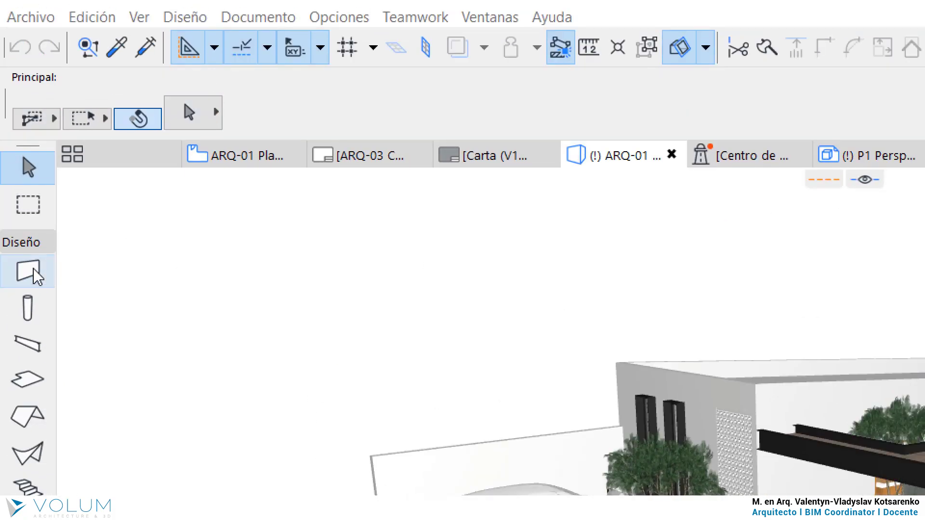
Open Wall default settings showing Geometry and Positioning: height 2.703, thickness 0.150
{"action": "left_click", "coordinate": [27, 276]}
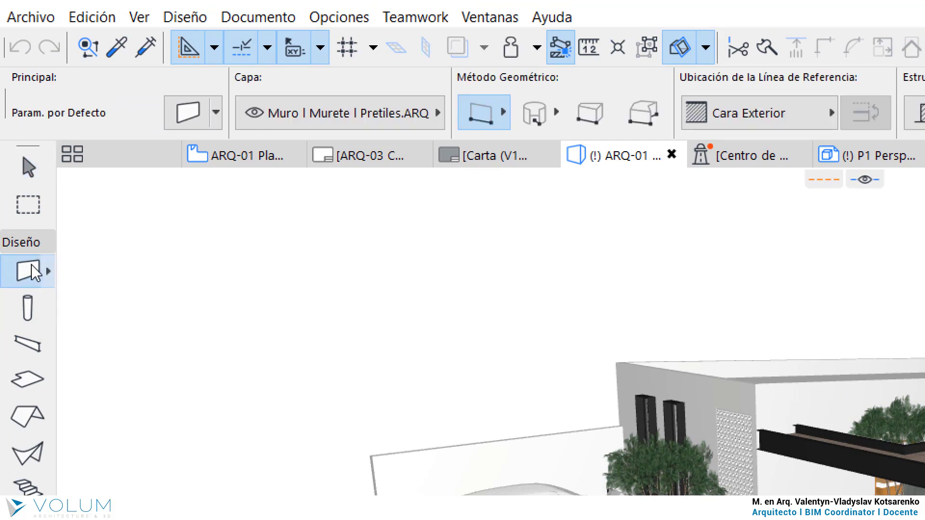
{"action": "left_click", "coordinate": [191, 111]}
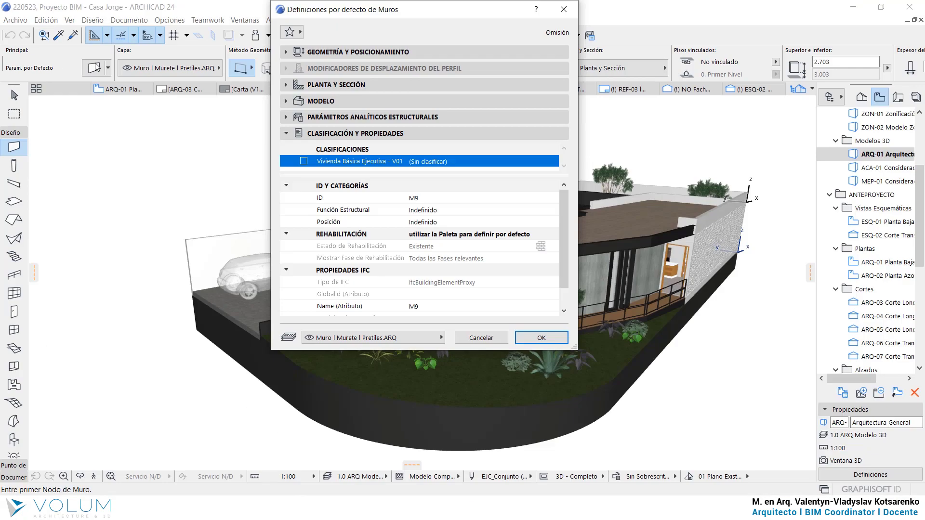
{"action": "left_click", "coordinate": [383, 133]}
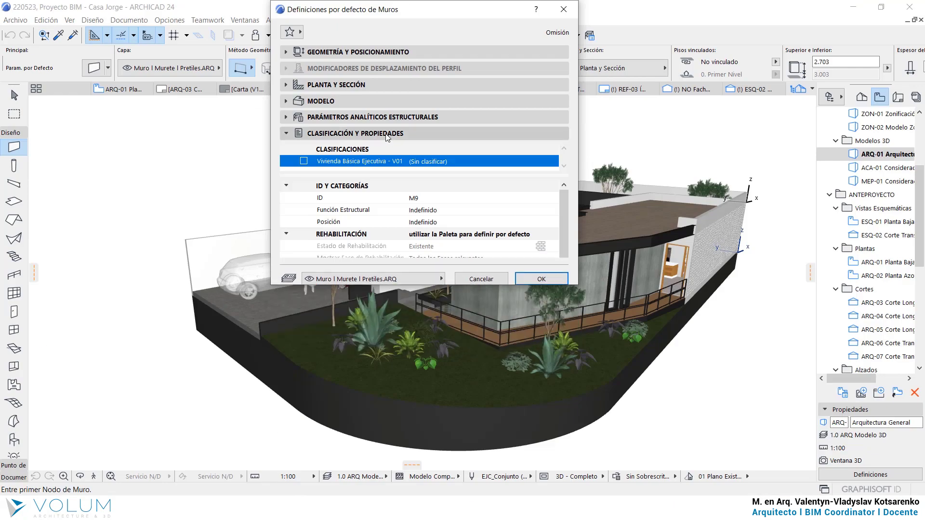
{"action": "left_click", "coordinate": [396, 52]}
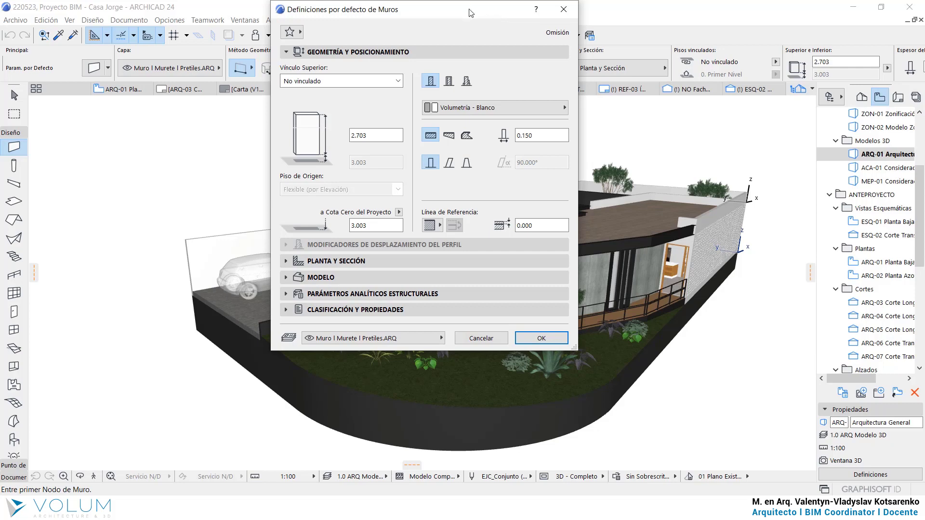
{"action": "left_click_drag", "start_coordinate": [470, 12], "coordinate": [446, 25]}
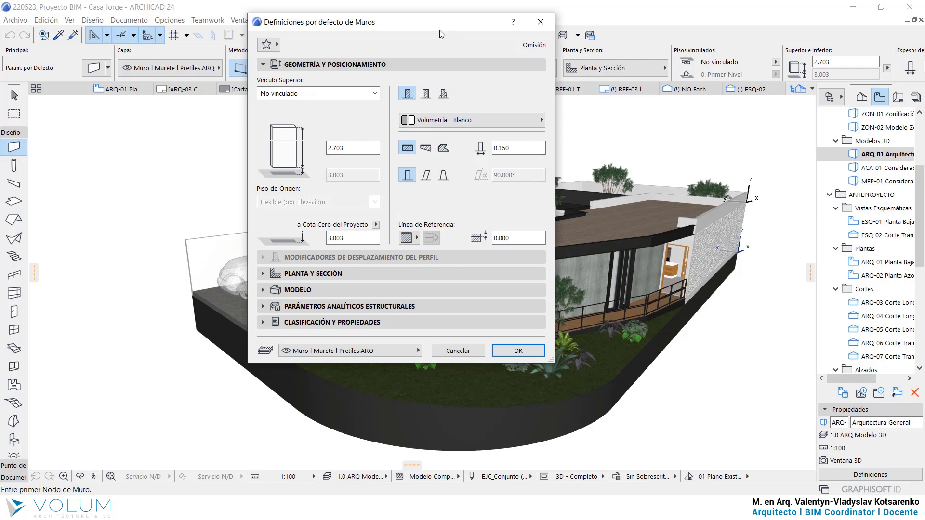
{"action": "mouse_move", "coordinate": [441, 33]}
{"action": "left_mouse_down"}
{"action": "mouse_move", "coordinate": [295, 99]}
{"action": "mouse_move", "coordinate": [275, 98]}
{"action": "left_mouse_up"}
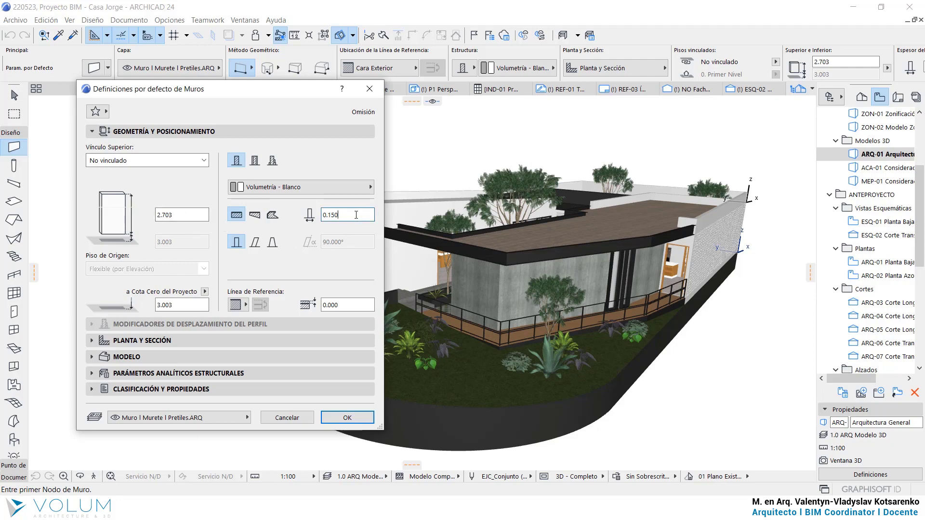
Keep Muro/Estructura Genérica material and Cara Exterior reference line, then close Wall settings
{"action": "left_click", "coordinate": [362, 188]}
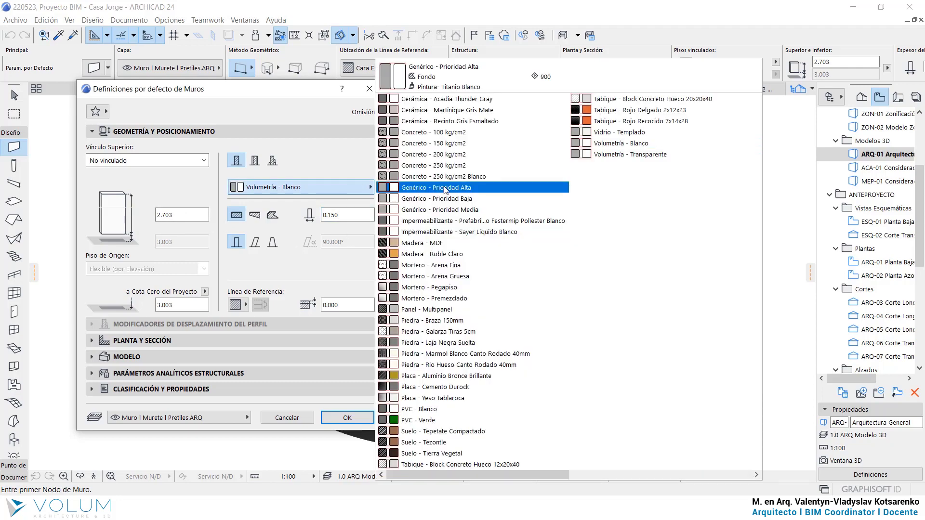
{"action": "scroll", "coordinate": [386, 188], "scroll_direction": "down", "scroll_amount": 3}
{"action": "left_click", "coordinate": [255, 162]}
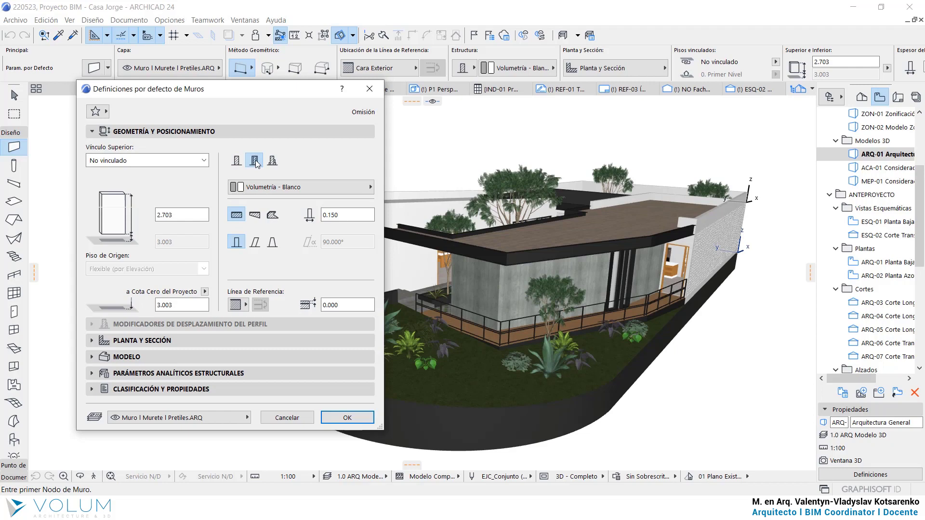
{"action": "left_click", "coordinate": [291, 188]}
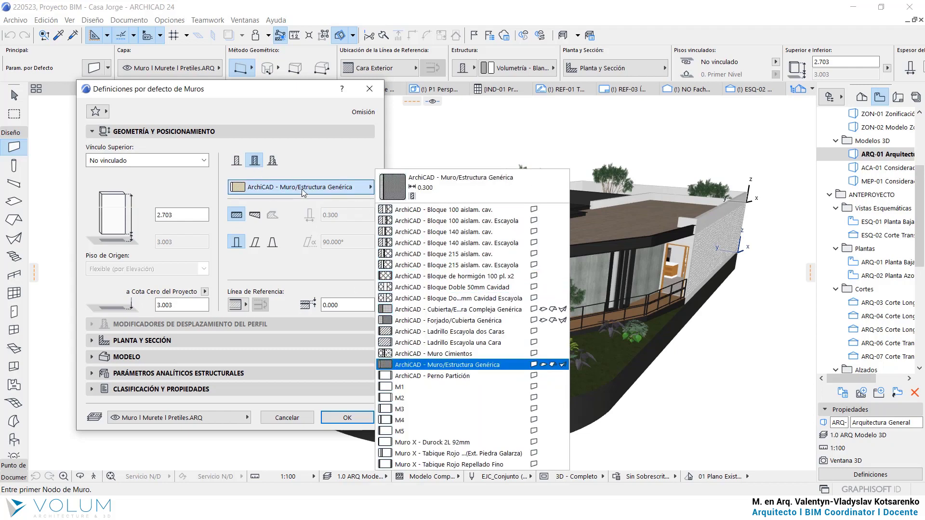
{"action": "left_click", "coordinate": [304, 193]}
{"action": "left_click", "coordinate": [237, 305]}
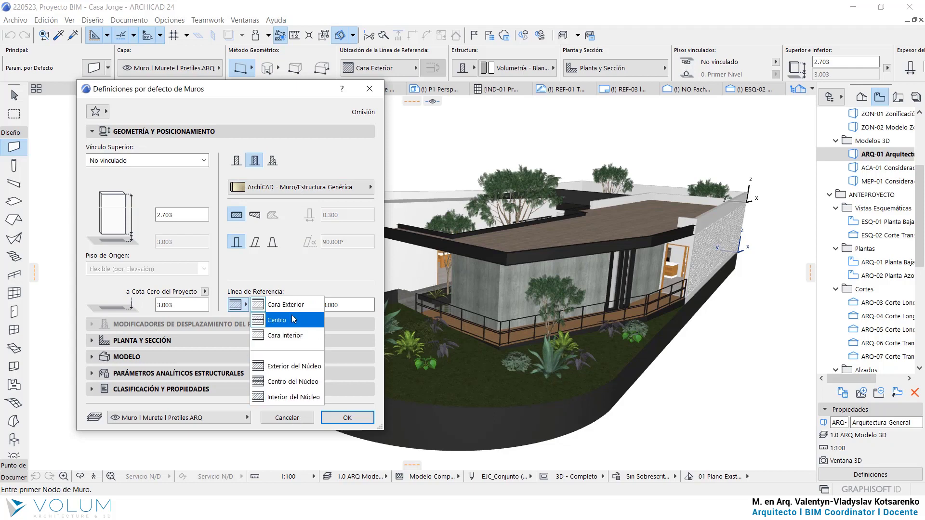
{"action": "left_click", "coordinate": [300, 260]}
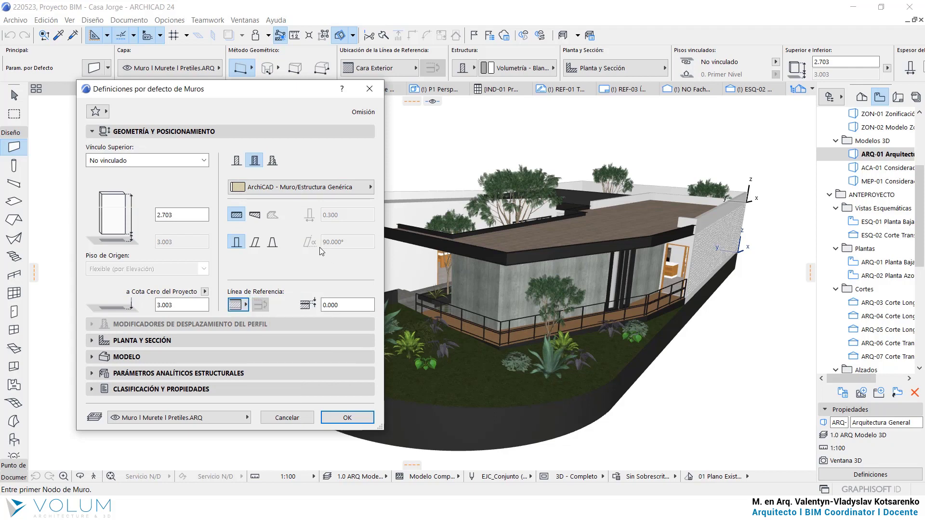
{"action": "left_click", "coordinate": [370, 89]}
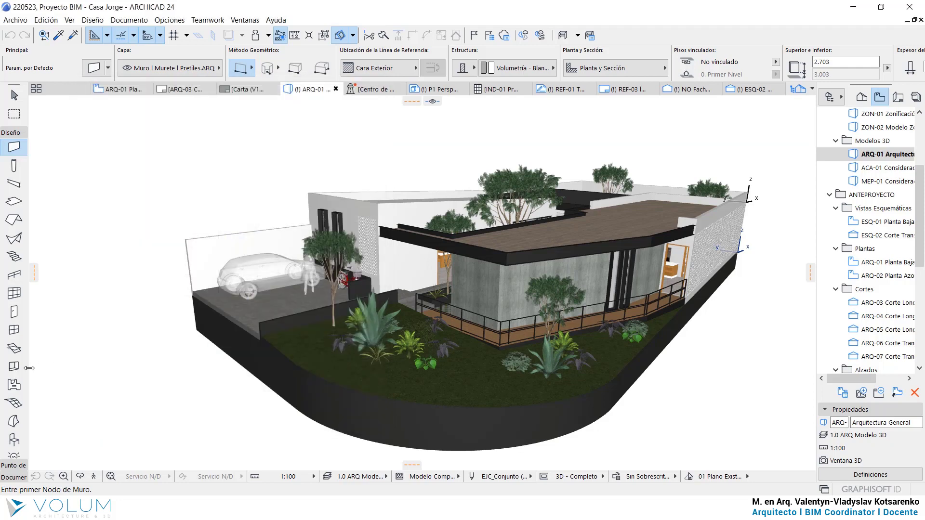
Activate the Object tool and open its Default Settings dialog
{"action": "scroll", "coordinate": [17, 371], "scroll_direction": "down", "scroll_amount": 3}
{"action": "left_click", "coordinate": [14, 374]}
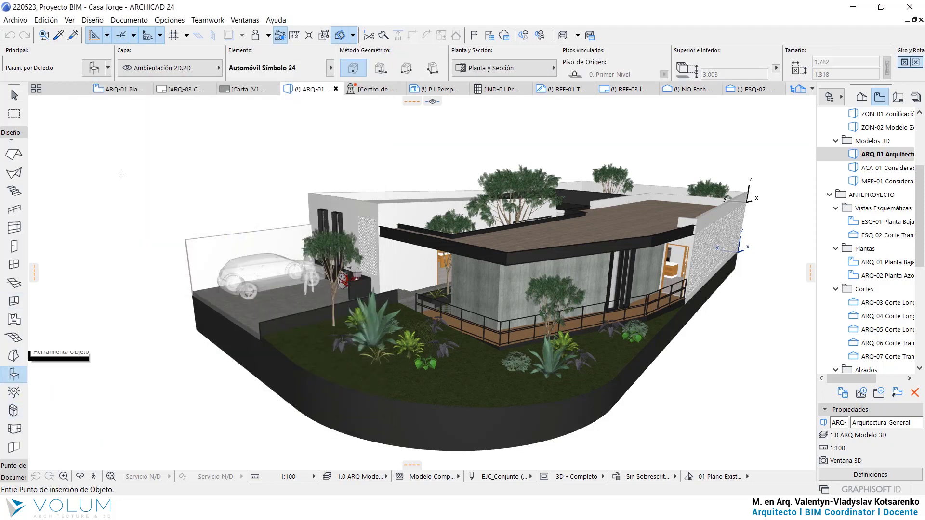
{"action": "left_click", "coordinate": [95, 70]}
{"action": "scroll", "coordinate": [301, 114], "scroll_direction": "up", "scroll_amount": 2}
{"action": "scroll", "coordinate": [301, 114], "scroll_direction": "up", "scroll_amount": 2}
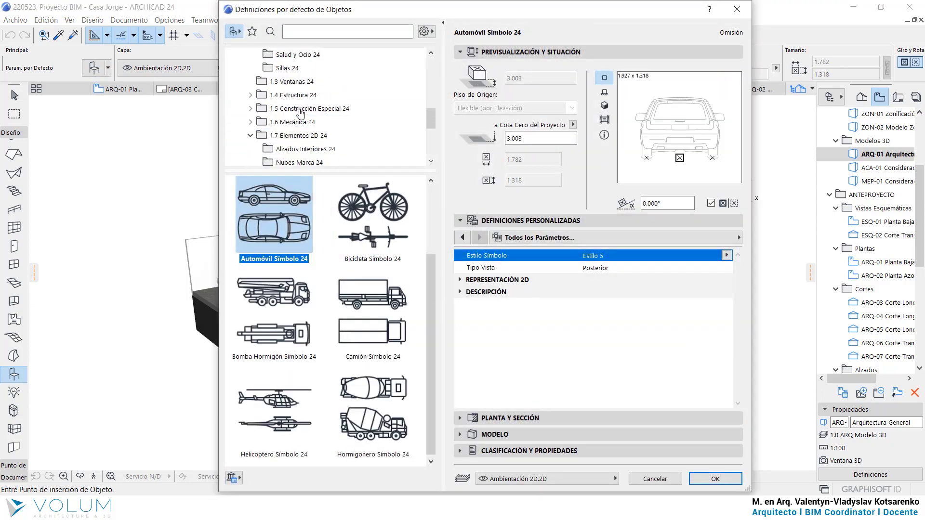
{"action": "scroll", "coordinate": [347, 114], "scroll_direction": "up", "scroll_amount": 3}
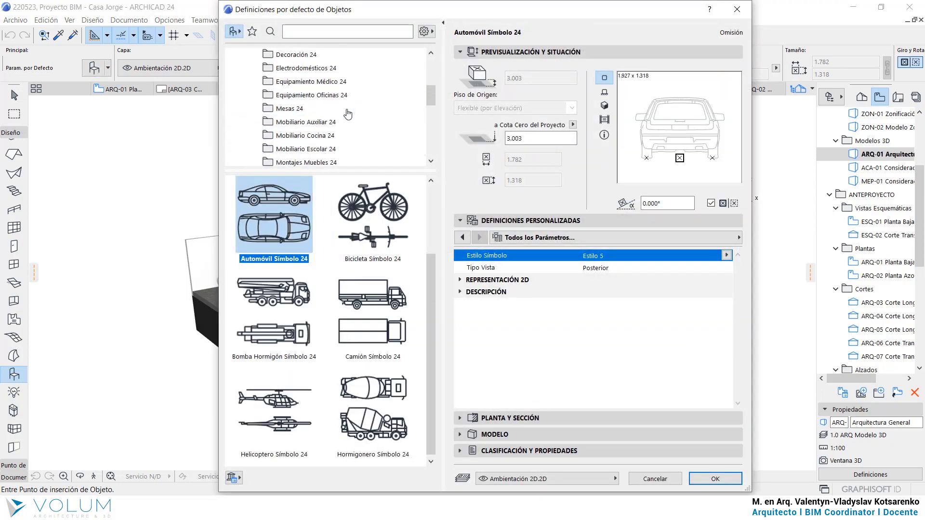
{"action": "scroll", "coordinate": [347, 114], "scroll_direction": "up", "scroll_amount": 1}
Choose Camas 24 > Cama Doble 01 24, preview it in 3D, then browse Butacas y Sofás
{"action": "left_click", "coordinate": [302, 68]}
{"action": "left_click", "coordinate": [290, 82]}
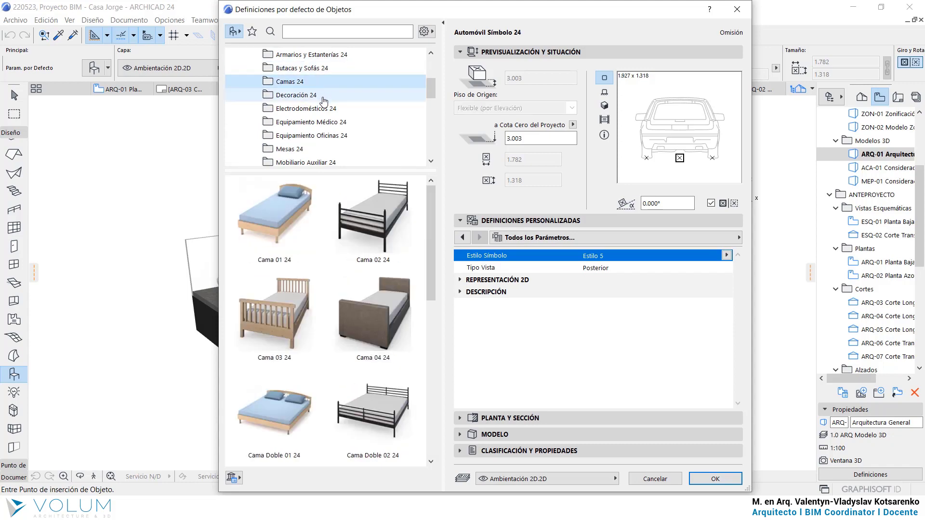
{"action": "left_click", "coordinate": [279, 406]}
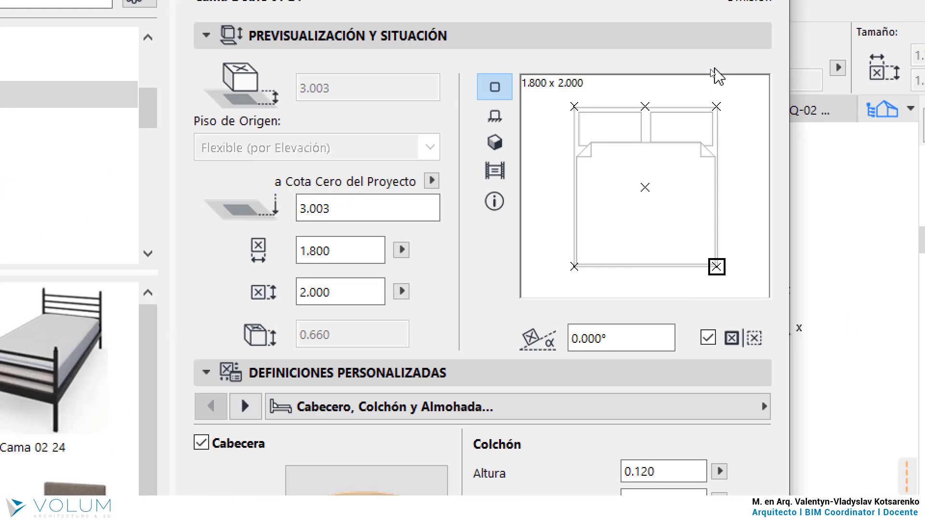
{"action": "left_click", "coordinate": [495, 115]}
{"action": "left_click", "coordinate": [495, 142]}
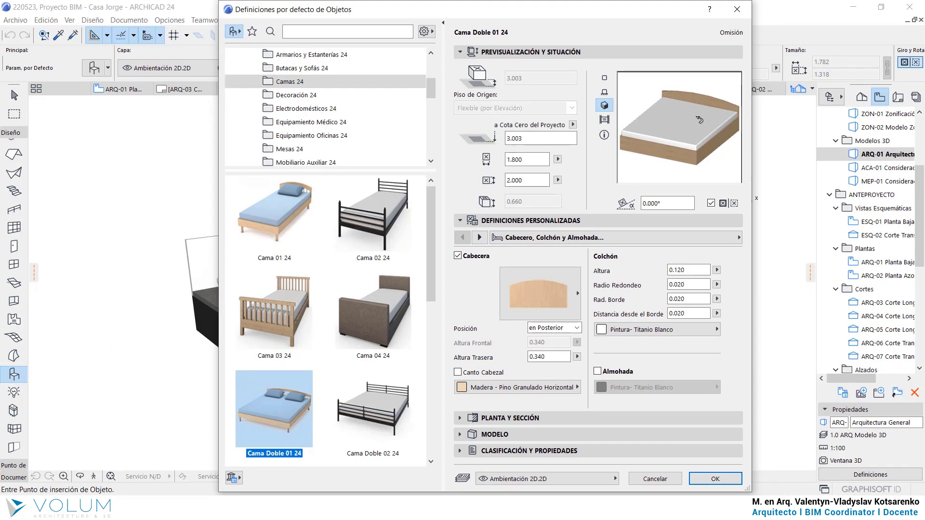
{"action": "left_click", "coordinate": [708, 235]}
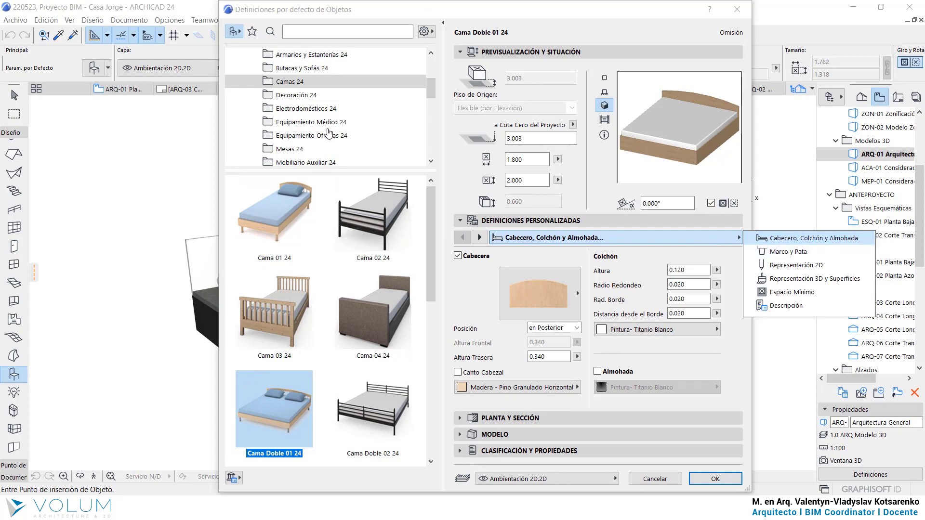
{"action": "left_click", "coordinate": [310, 72]}
Select Módulo Base MultiCajón 24 from the Armarios de Cocina 24 folder
{"action": "scroll", "coordinate": [327, 120], "scroll_direction": "up", "scroll_amount": 1}
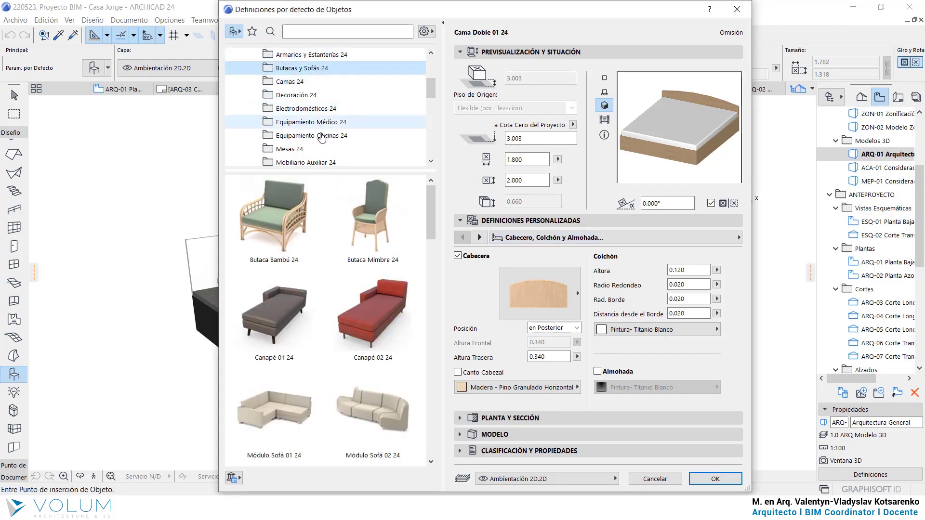
{"action": "left_click", "coordinate": [309, 68]}
{"action": "left_click", "coordinate": [318, 82]}
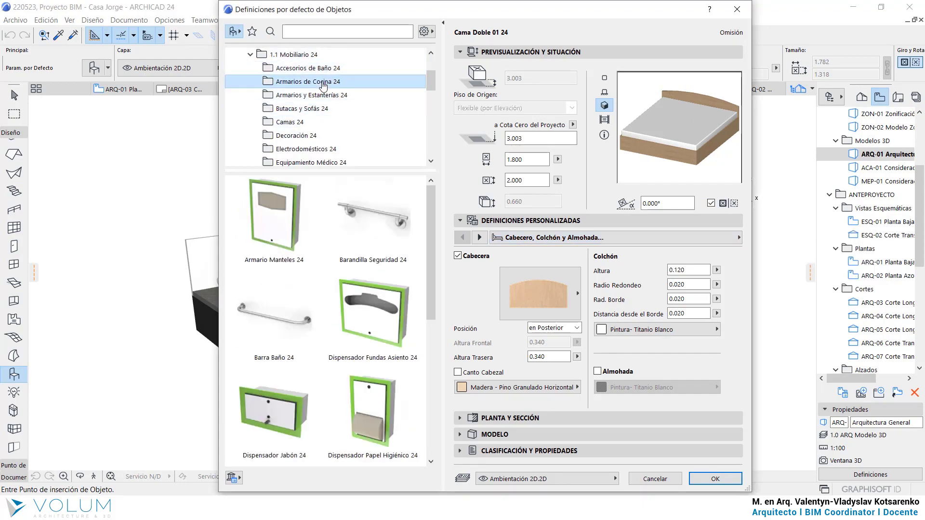
{"action": "scroll", "coordinate": [373, 402], "scroll_direction": "down", "scroll_amount": 2}
{"action": "scroll", "coordinate": [375, 402], "scroll_direction": "down", "scroll_amount": 2}
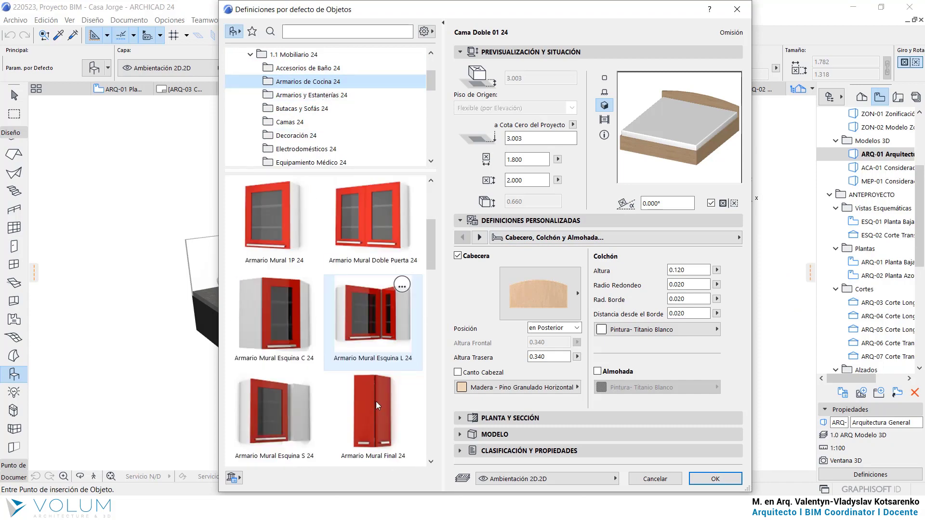
{"action": "scroll", "coordinate": [377, 385], "scroll_direction": "down", "scroll_amount": 3}
{"action": "scroll", "coordinate": [378, 366], "scroll_direction": "down", "scroll_amount": 2}
{"action": "scroll", "coordinate": [375, 350], "scroll_direction": "down", "scroll_amount": 2}
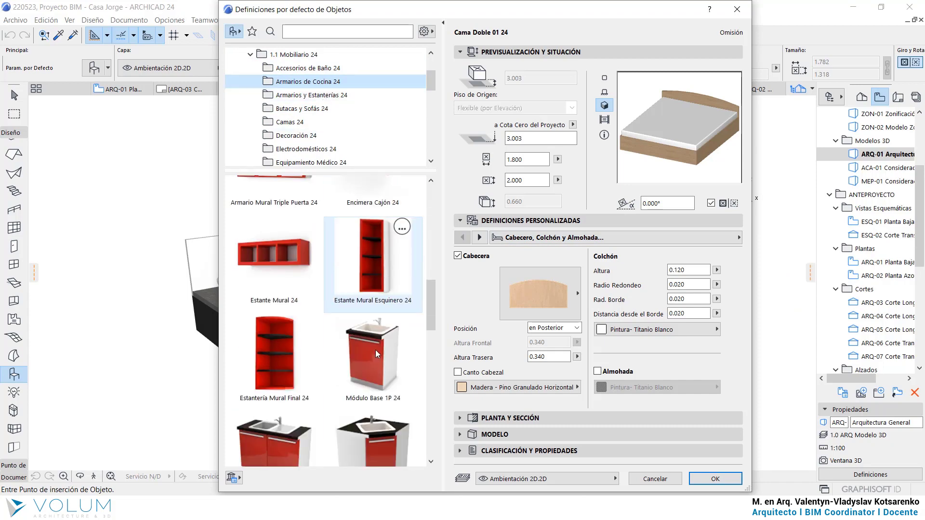
{"action": "scroll", "coordinate": [375, 351], "scroll_direction": "down", "scroll_amount": 3}
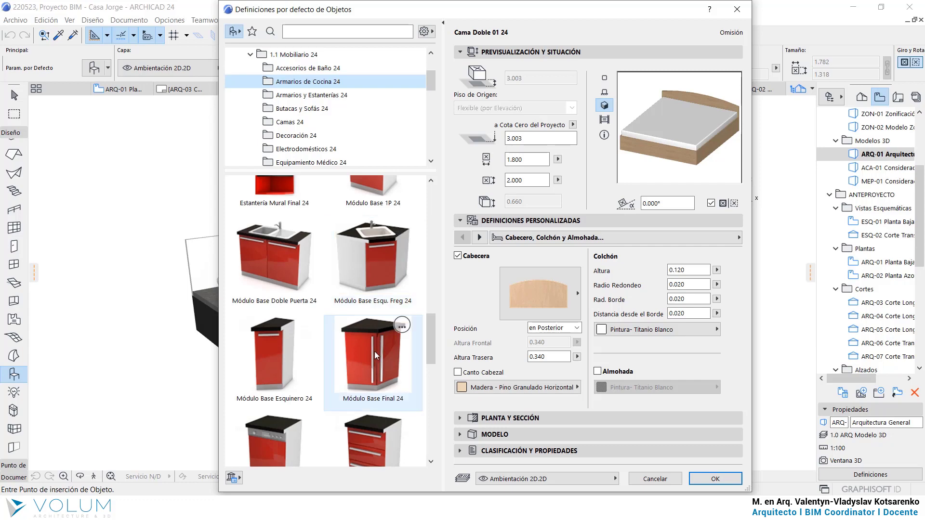
{"action": "left_click", "coordinate": [374, 351]}
{"action": "scroll", "coordinate": [377, 424], "scroll_direction": "down", "scroll_amount": 1}
{"action": "left_click", "coordinate": [377, 430]}
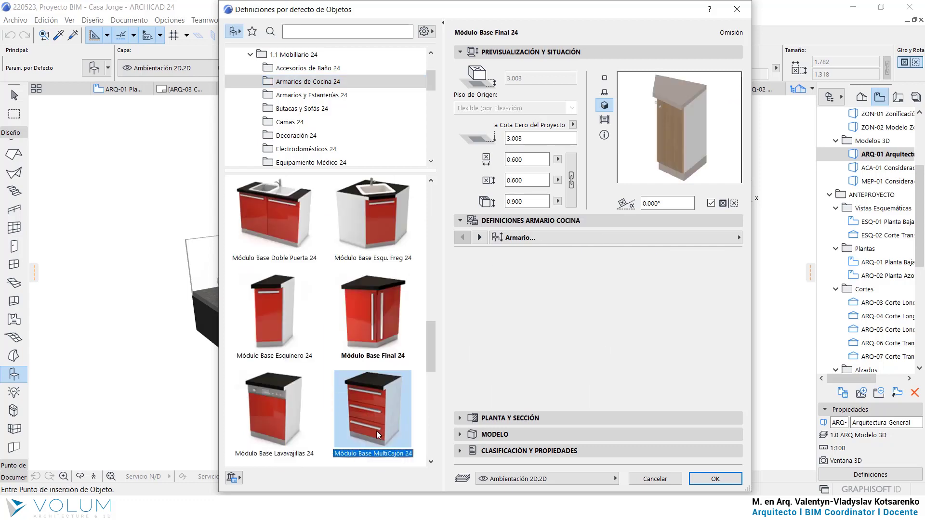
Browse the cabinet's countertop, drawer and 2D pages, then return to Armario
{"action": "left_click", "coordinate": [725, 242]}
{"action": "left_click", "coordinate": [801, 256]}
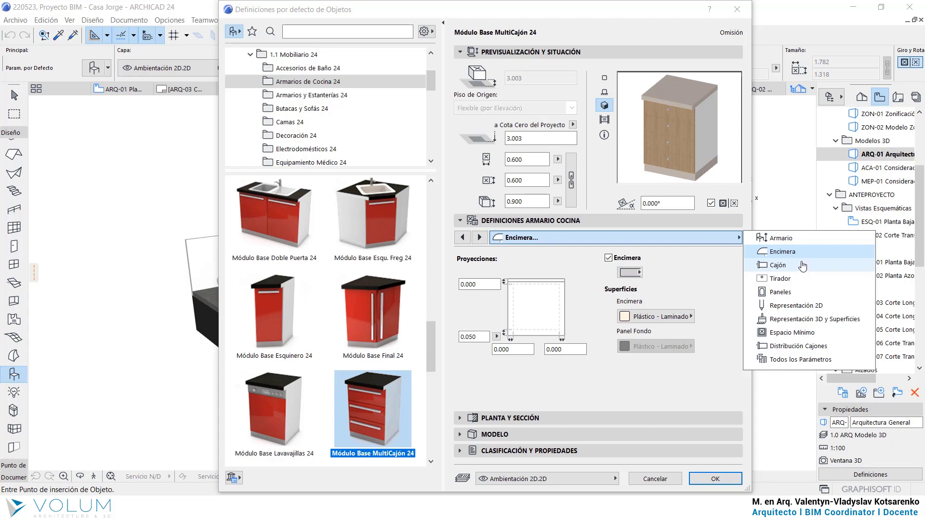
{"action": "left_click", "coordinate": [803, 266]}
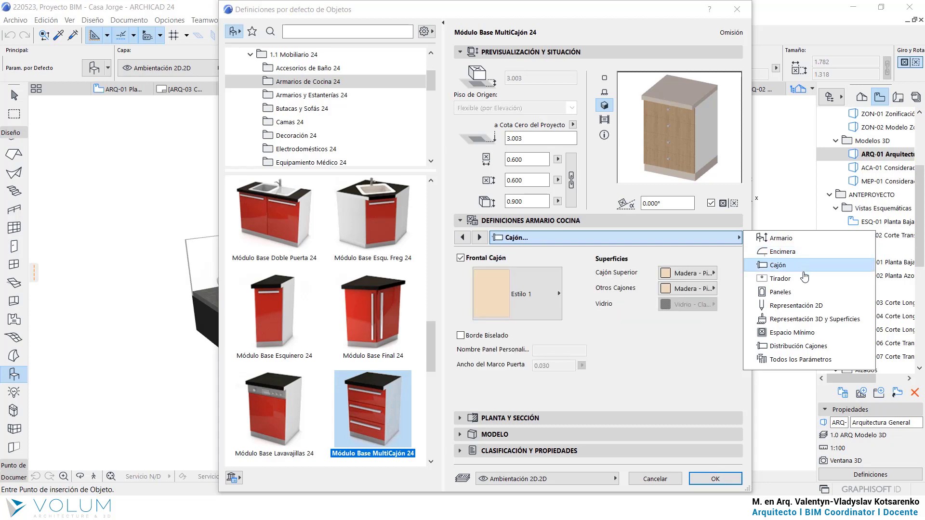
{"action": "key", "text": "Down"}
{"action": "key", "text": "Down"}
{"action": "key", "text": "Down"}
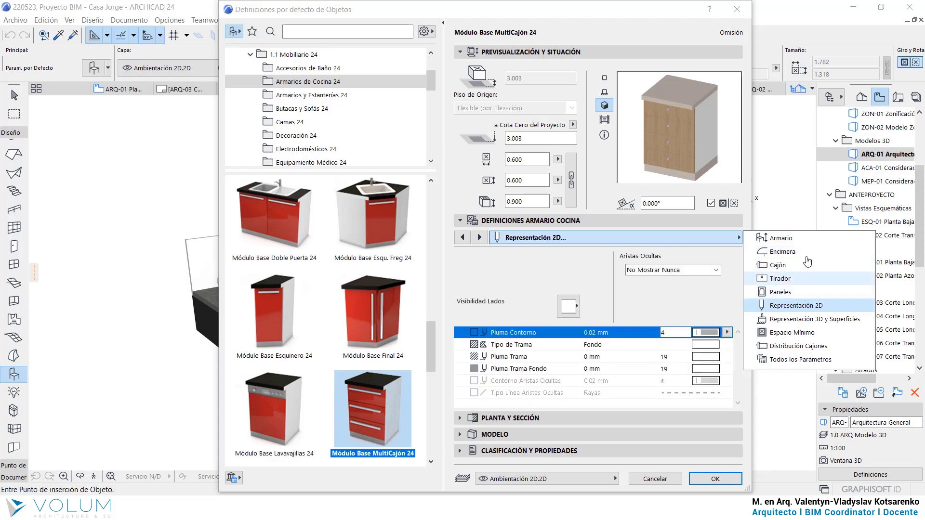
{"action": "left_click", "coordinate": [808, 244]}
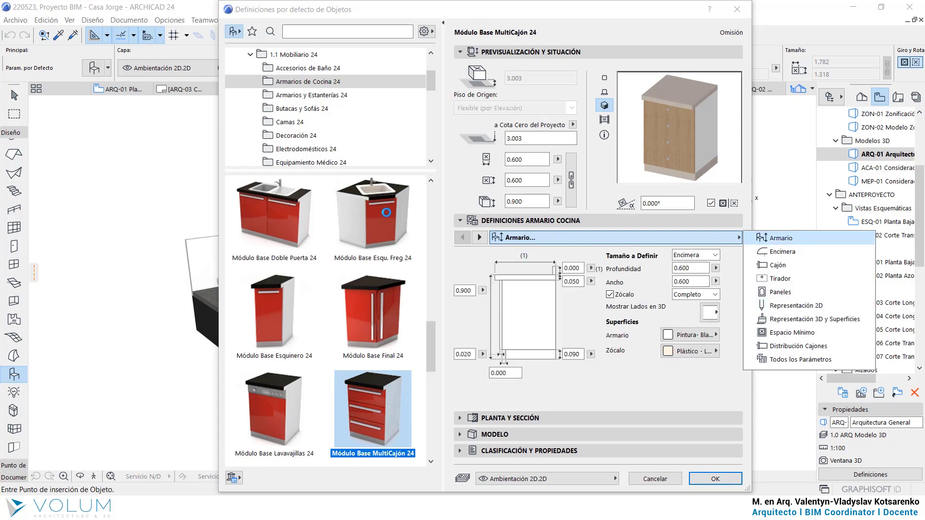
{"action": "scroll", "coordinate": [384, 317], "scroll_direction": "down", "scroll_amount": 4}
{"action": "scroll", "coordinate": [383, 313], "scroll_direction": "down", "scroll_amount": 2}
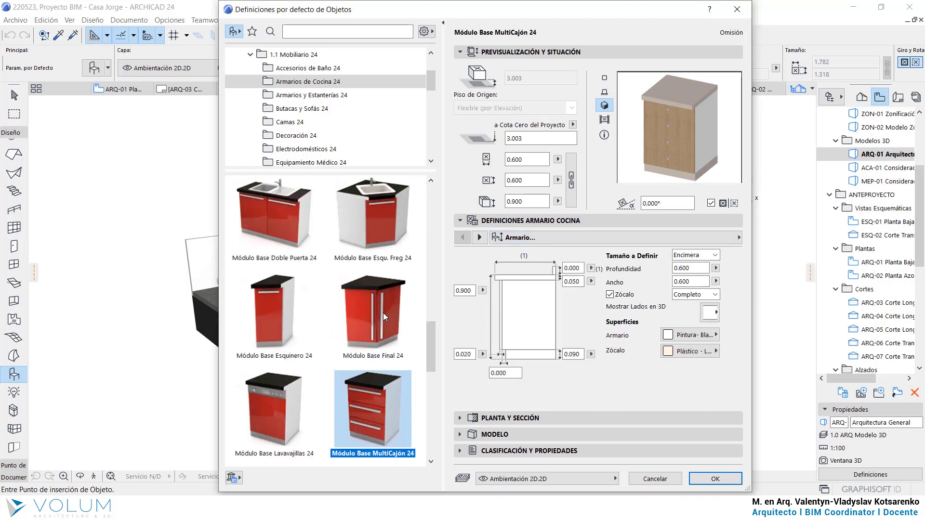
{"action": "scroll", "coordinate": [384, 314], "scroll_direction": "down", "scroll_amount": 2}
Select Módulo Base 1P 24 and review its Encimera and Armario parameter pages
{"action": "left_click", "coordinate": [382, 296]}
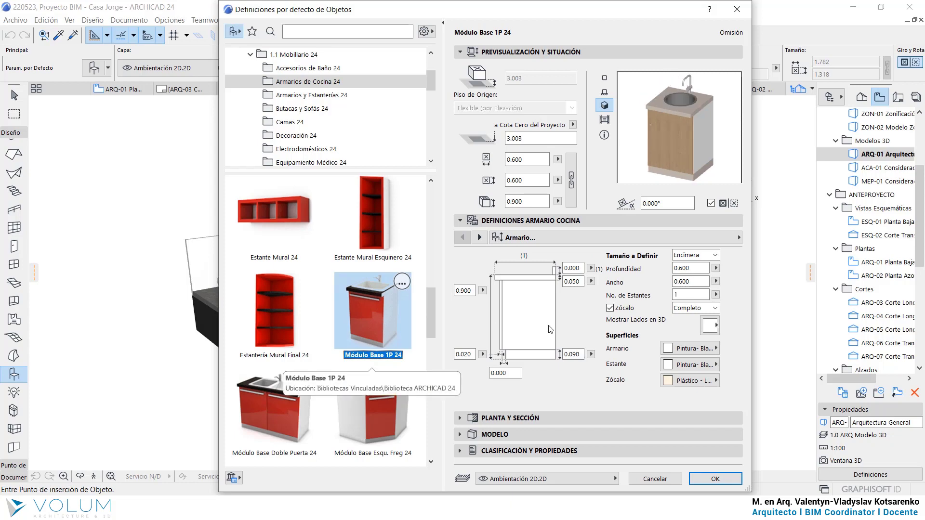
{"action": "left_click", "coordinate": [737, 241]}
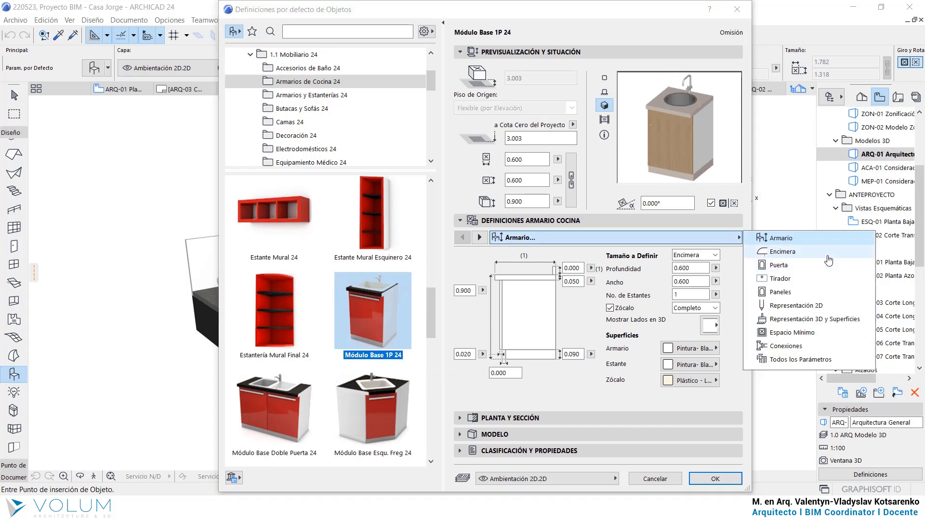
{"action": "left_click", "coordinate": [827, 257]}
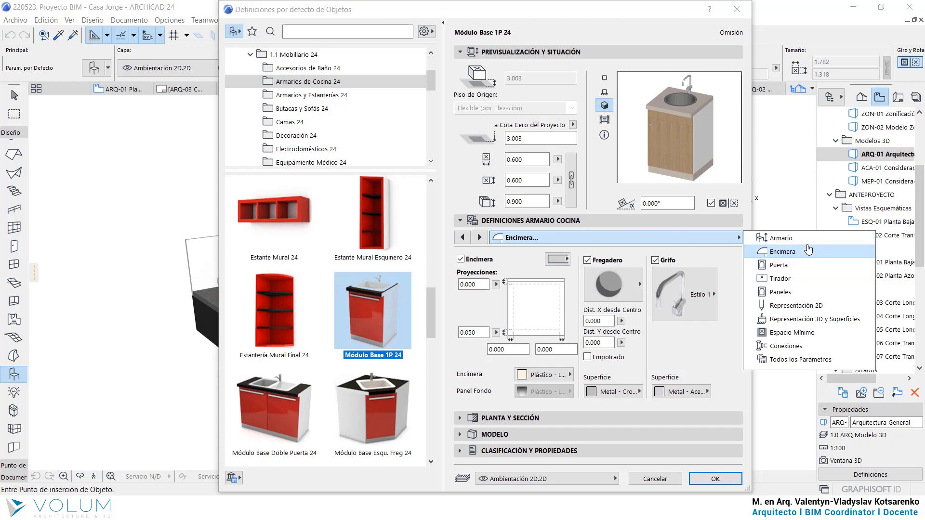
{"action": "left_click", "coordinate": [807, 241]}
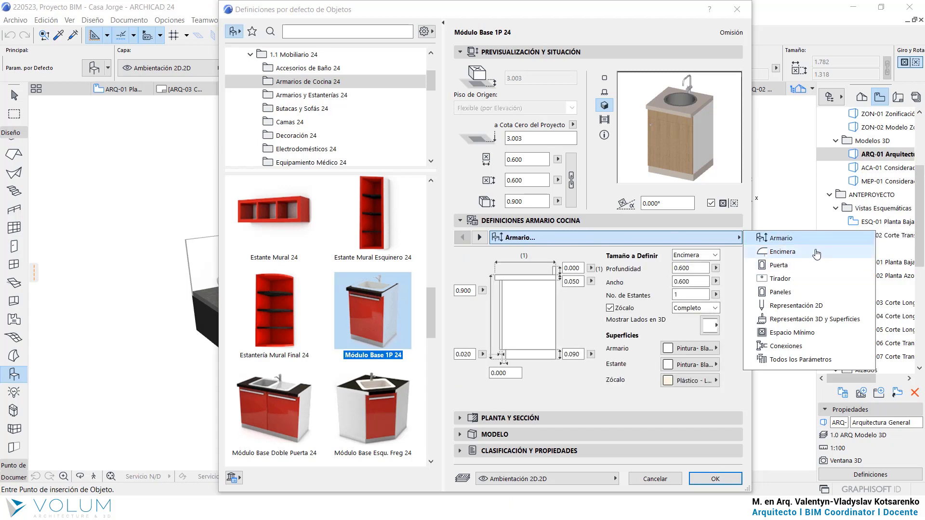
{"action": "left_click", "coordinate": [816, 253]}
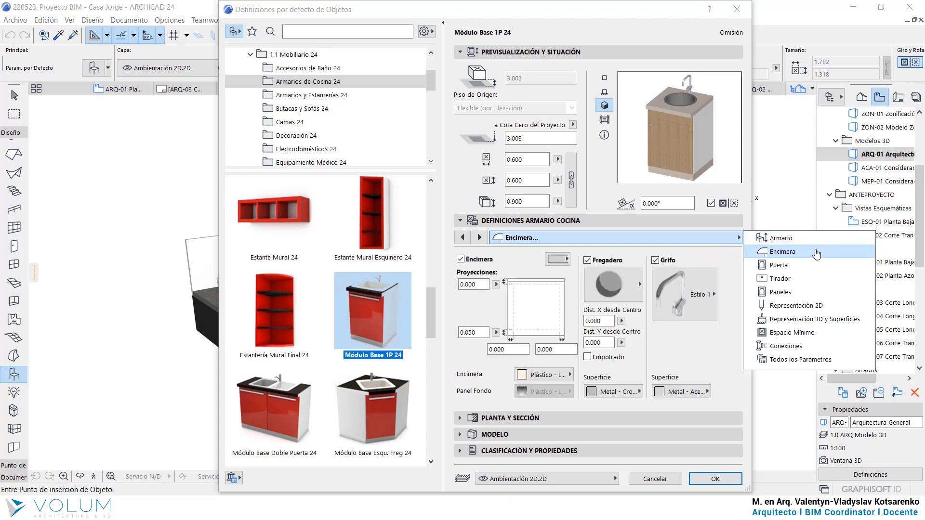
{"action": "left_click", "coordinate": [818, 266]}
Review the Tirador, Puerta, Paneles and 3D pages, then close without changes
{"action": "left_click", "coordinate": [819, 280]}
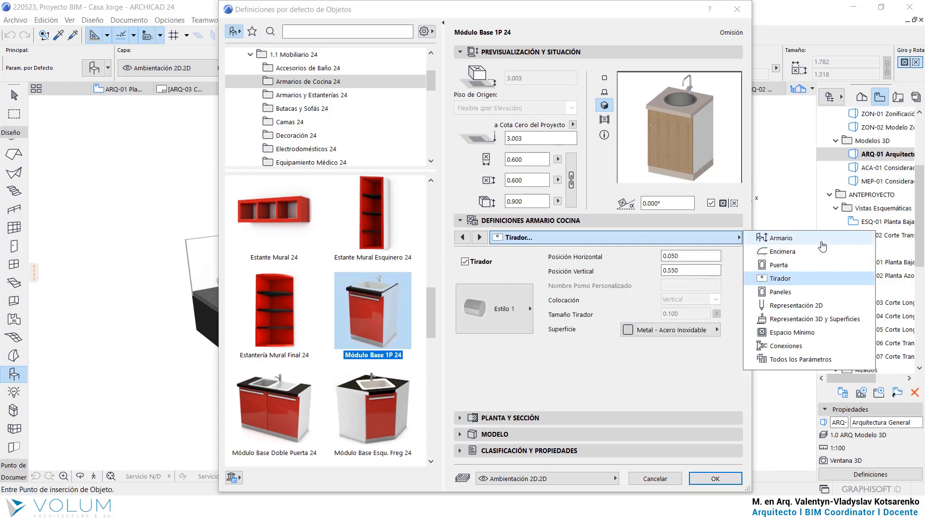
{"action": "left_click", "coordinate": [821, 240]}
{"action": "left_click", "coordinate": [820, 269]}
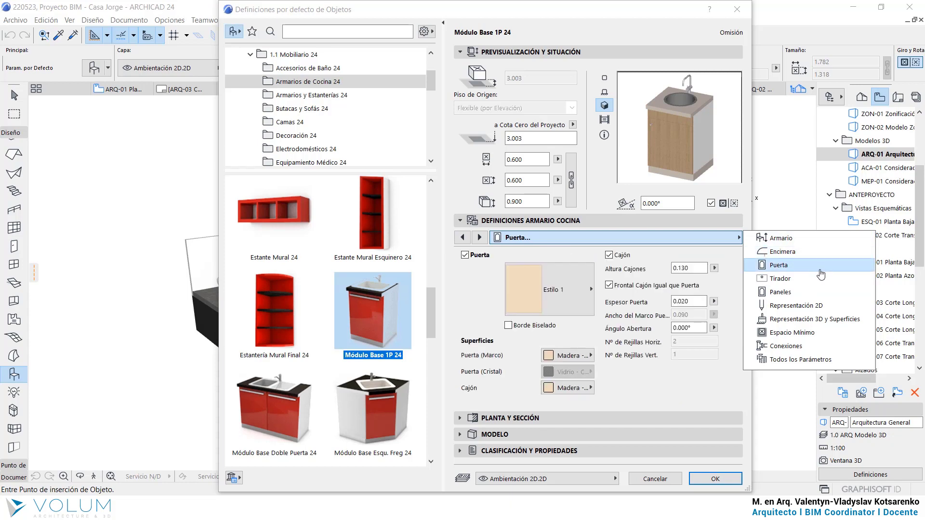
{"action": "left_click", "coordinate": [821, 280]}
{"action": "left_click", "coordinate": [820, 292]}
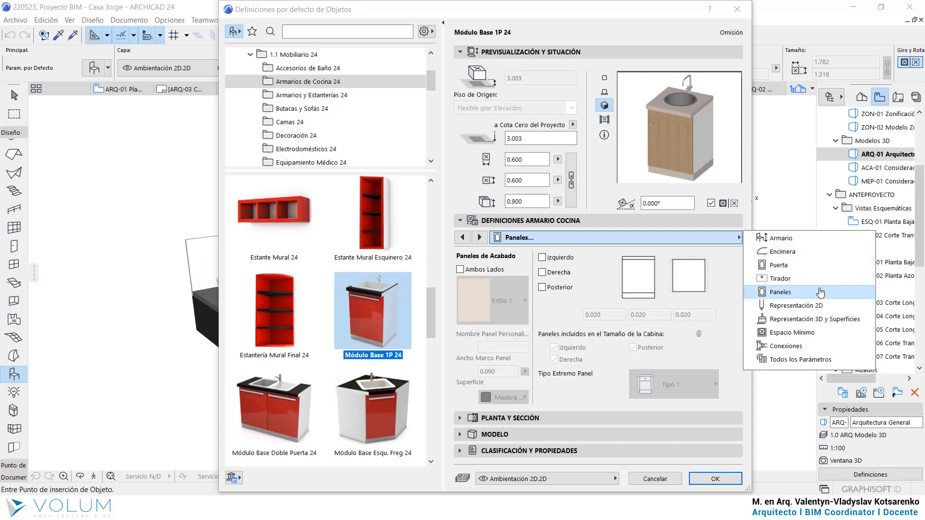
{"action": "left_click", "coordinate": [820, 306]}
{"action": "left_click", "coordinate": [819, 320]}
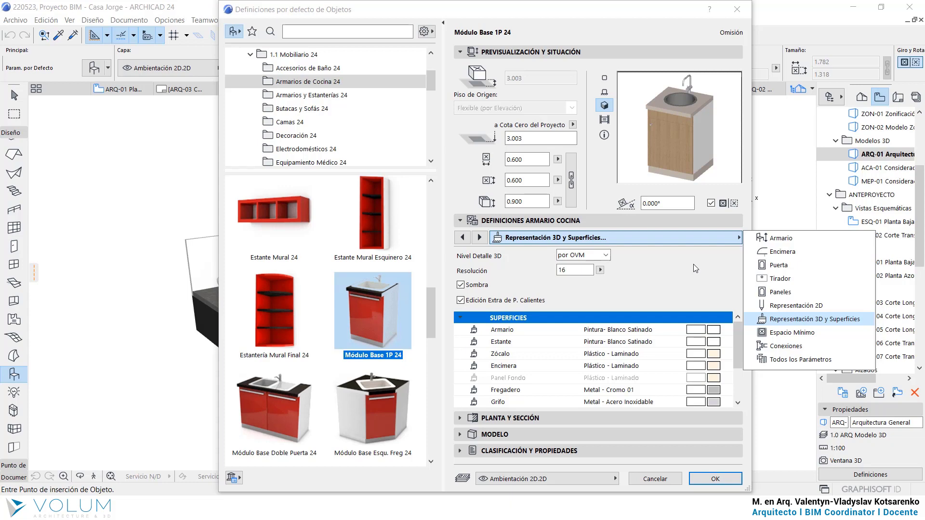
{"action": "left_click", "coordinate": [696, 263]}
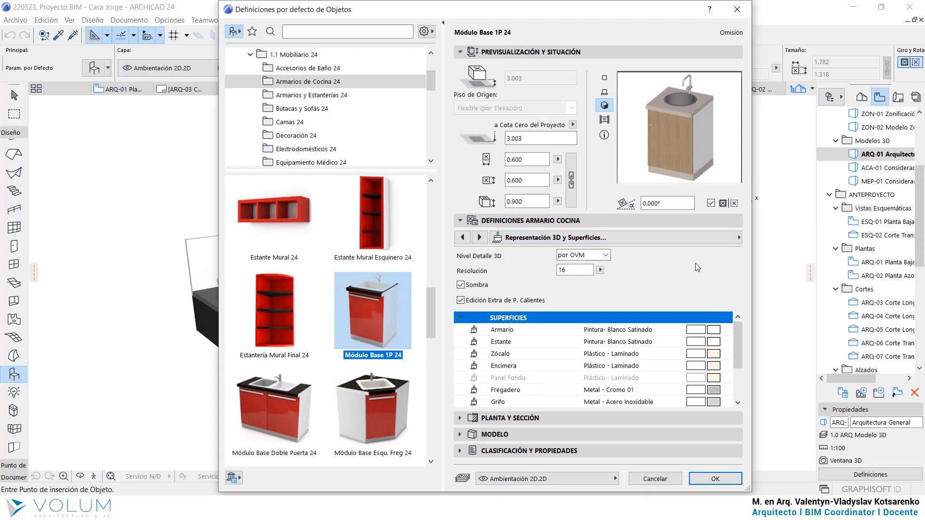
{"action": "left_click", "coordinate": [737, 9]}
Orbit toward the perforated lattice curtain wall and select it
{"action": "left_click", "coordinate": [16, 96]}
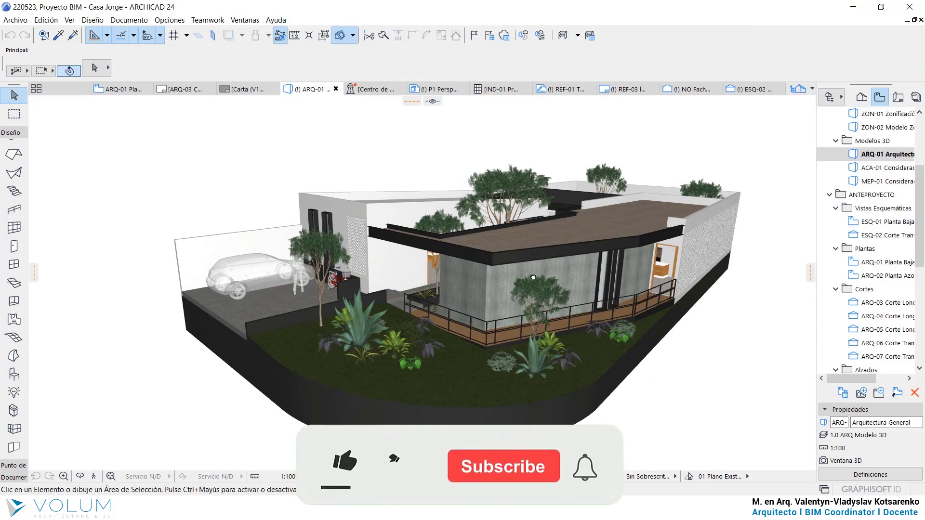
{"action": "middle_click_drag", "start_coordinate": [433, 269], "coordinate": [562, 256], "text": "shift"}
{"action": "scroll", "coordinate": [561, 256], "scroll_direction": "up", "scroll_amount": 5}
{"action": "scroll", "coordinate": [562, 256], "scroll_direction": "up", "scroll_amount": 3}
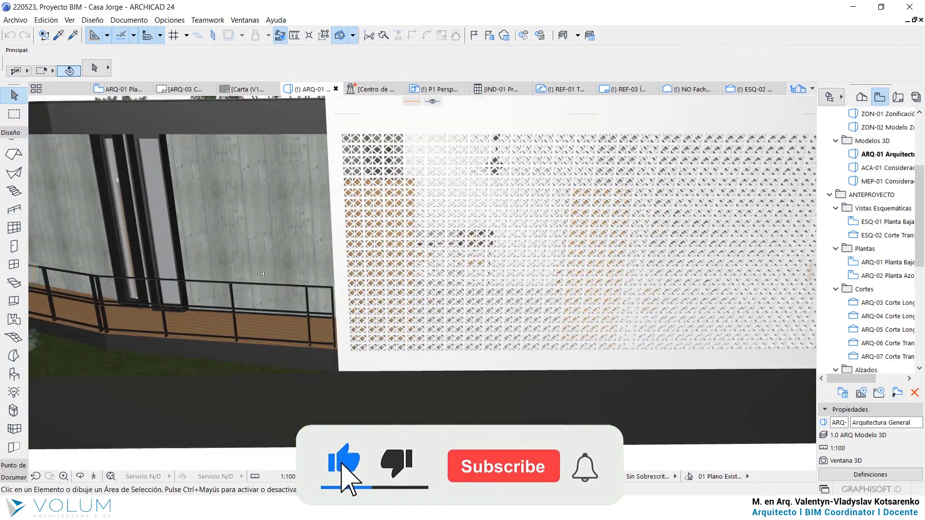
{"action": "scroll", "coordinate": [602, 263], "scroll_direction": "up", "scroll_amount": 3}
{"action": "scroll", "coordinate": [601, 261], "scroll_direction": "down", "scroll_amount": 4}
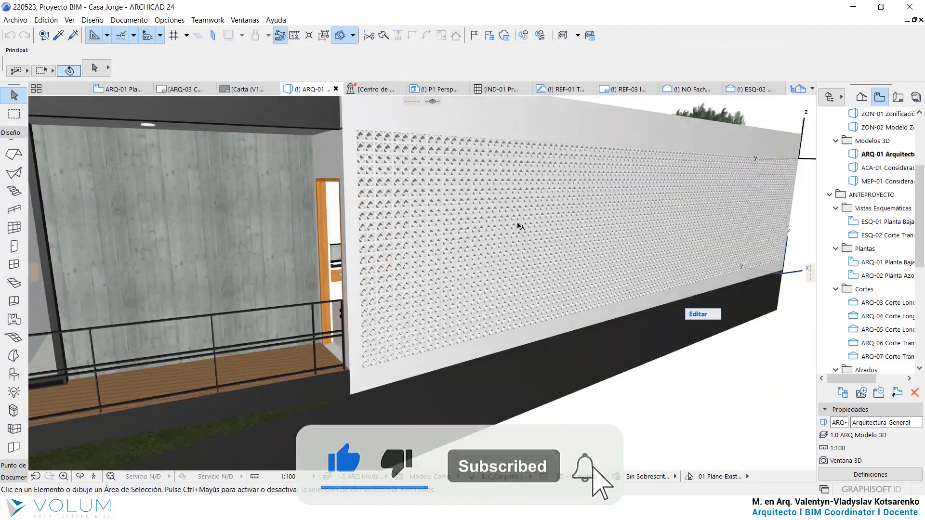
{"action": "left_click", "coordinate": [684, 280]}
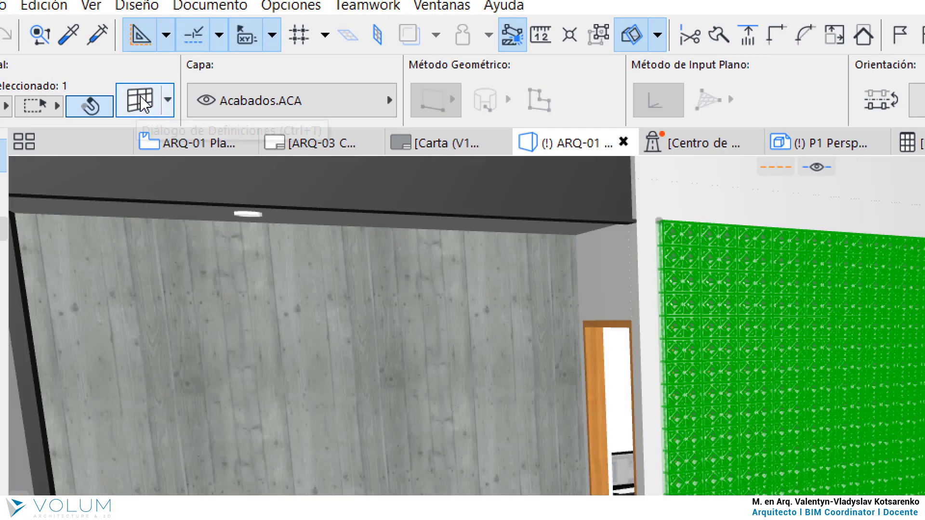
In curtain wall settings, review the Marcos, Paneles and Uniones pages, returning to Esquema
{"action": "left_click", "coordinate": [138, 103]}
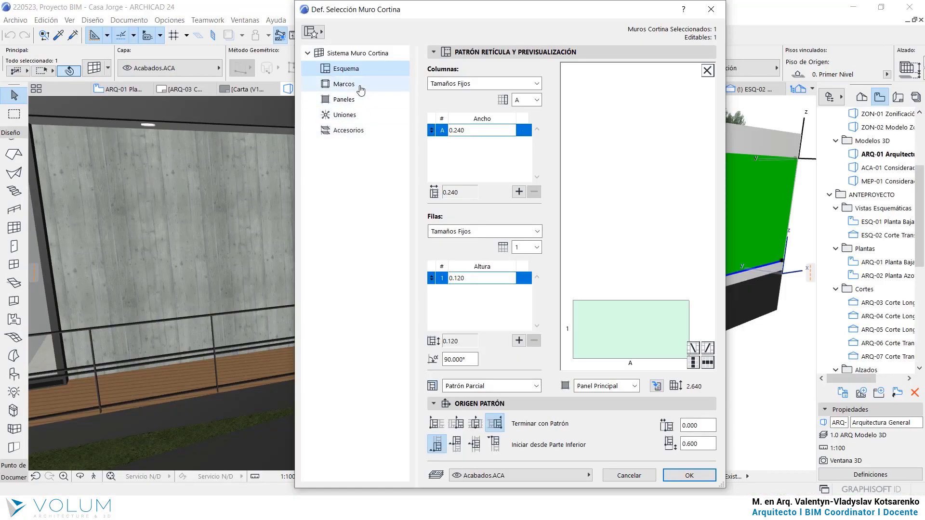
{"action": "left_click", "coordinate": [360, 85]}
{"action": "left_click", "coordinate": [360, 100]}
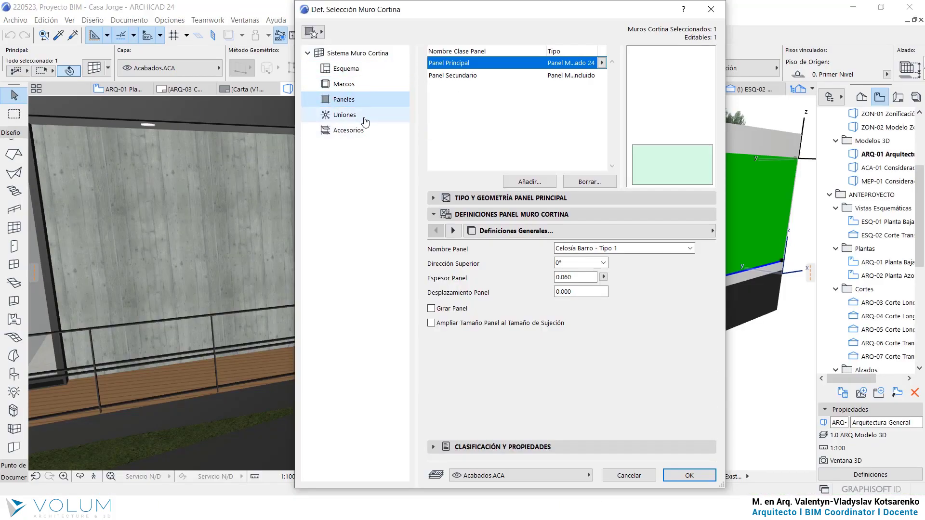
{"action": "left_click", "coordinate": [363, 116]}
{"action": "left_click", "coordinate": [366, 69]}
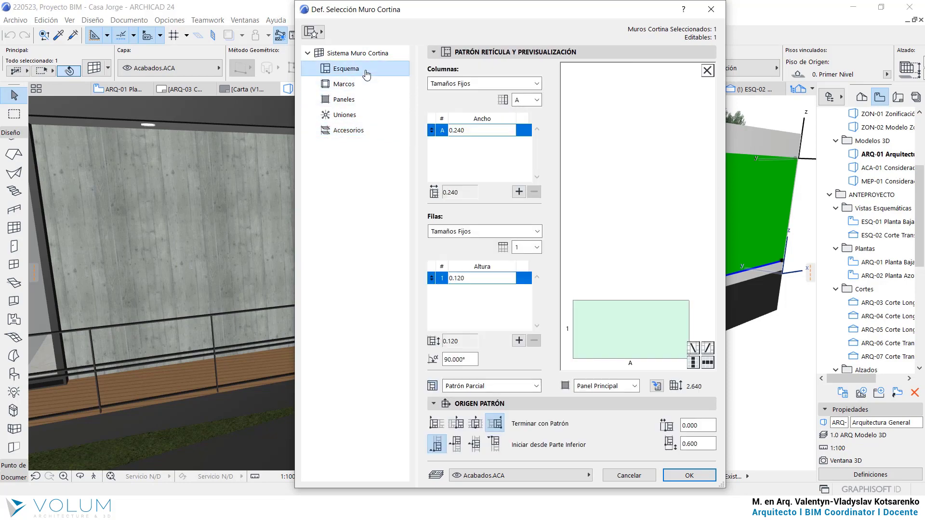
Review the Favoritos scheme presets without applying one, then close the curtain wall settings
{"action": "left_click", "coordinate": [316, 33]}
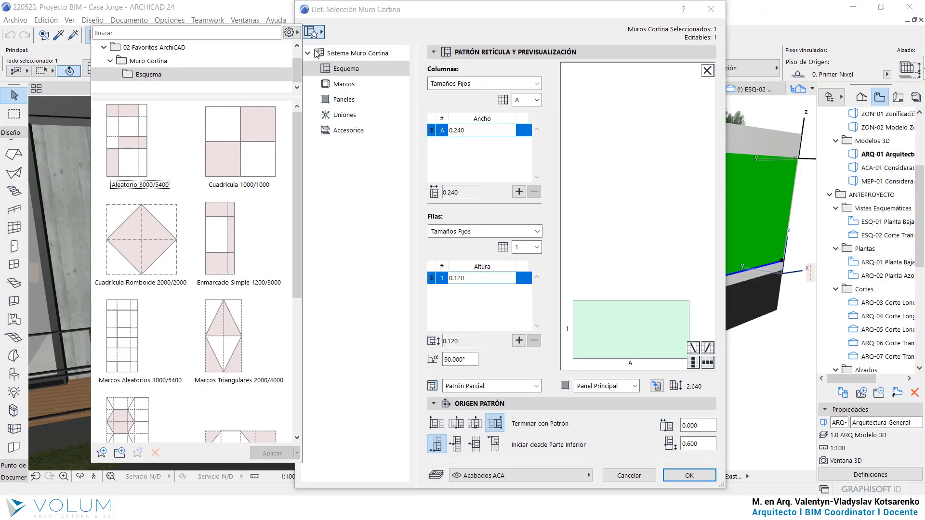
{"action": "scroll", "coordinate": [253, 366], "scroll_direction": "down", "scroll_amount": 5}
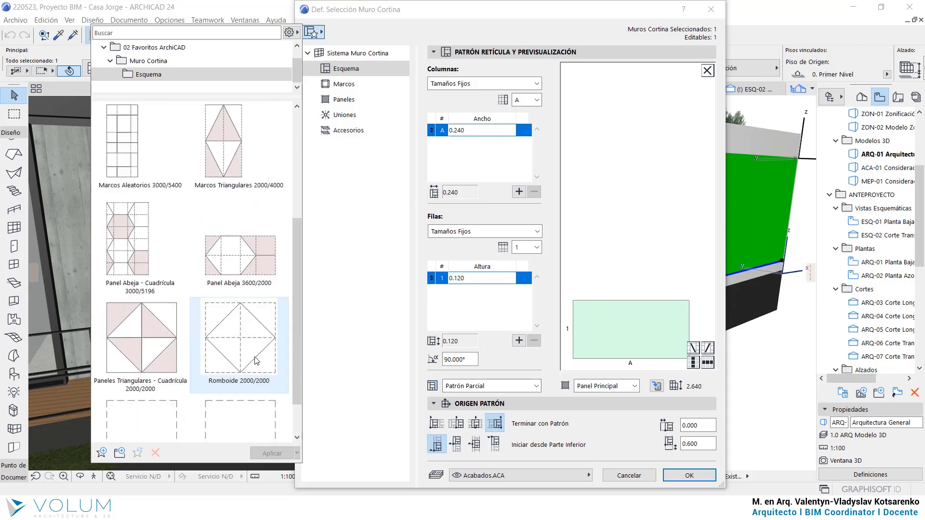
{"action": "scroll", "coordinate": [168, 339], "scroll_direction": "up", "scroll_amount": 5}
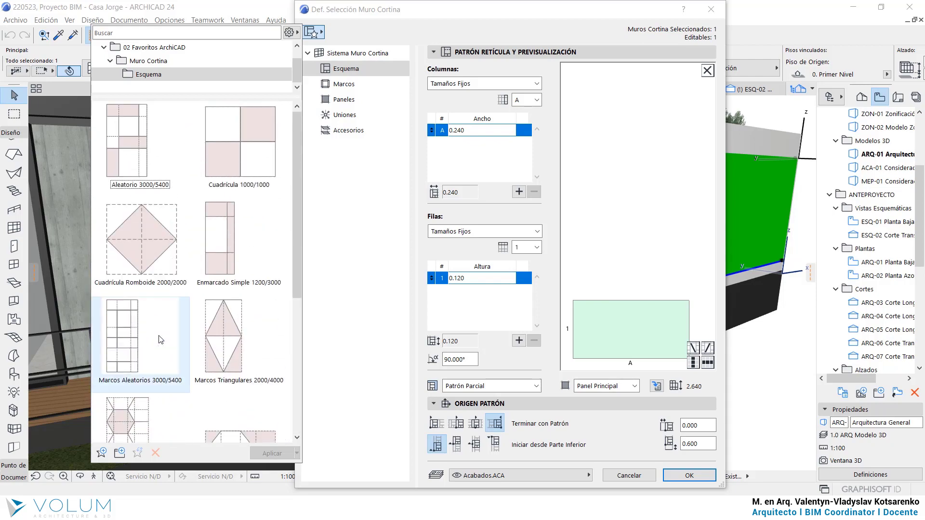
{"action": "left_click", "coordinate": [365, 211]}
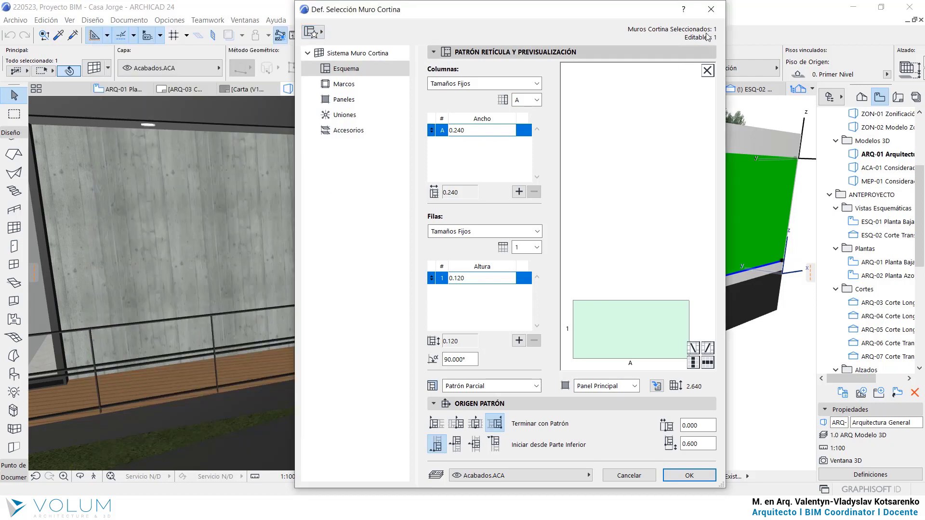
{"action": "left_click", "coordinate": [711, 10]}
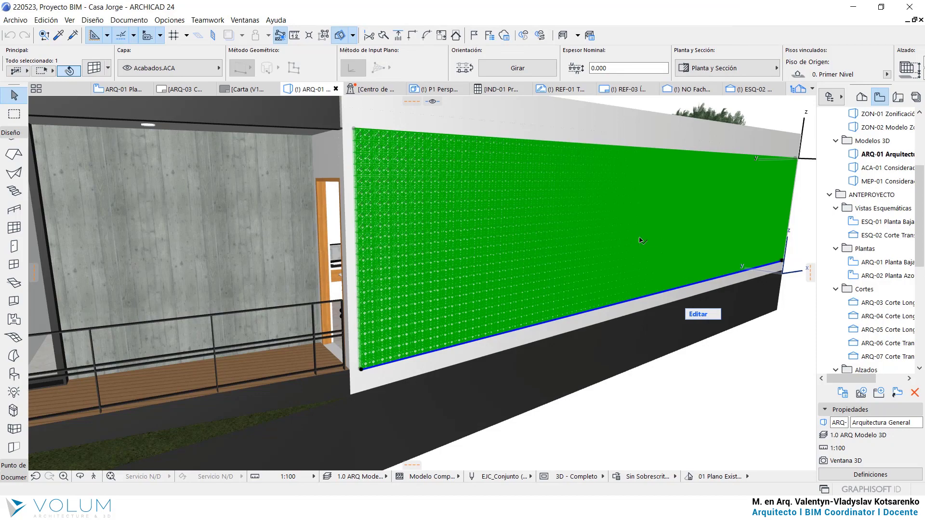
Deselect the curtain wall, activate the Object tool, and orbit out to the whole house and garden
{"action": "left_click", "coordinate": [669, 416]}
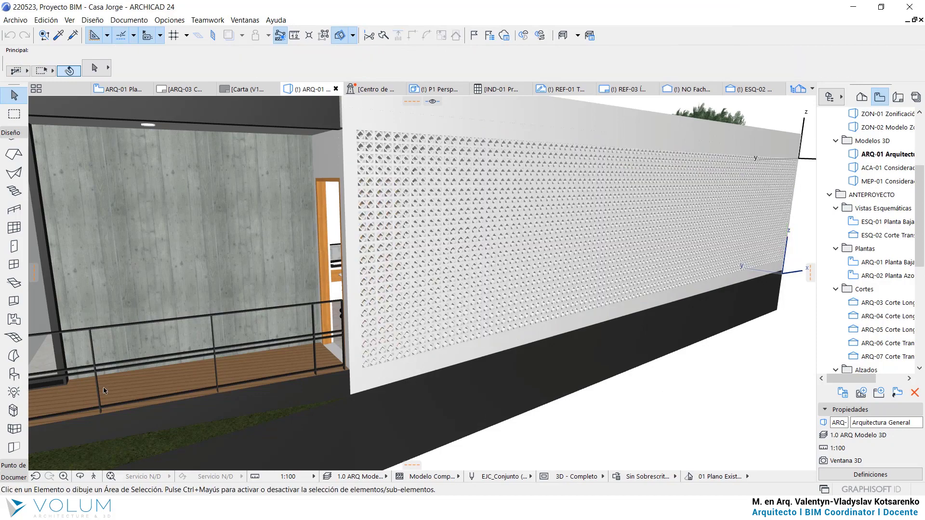
{"action": "left_click", "coordinate": [25, 376]}
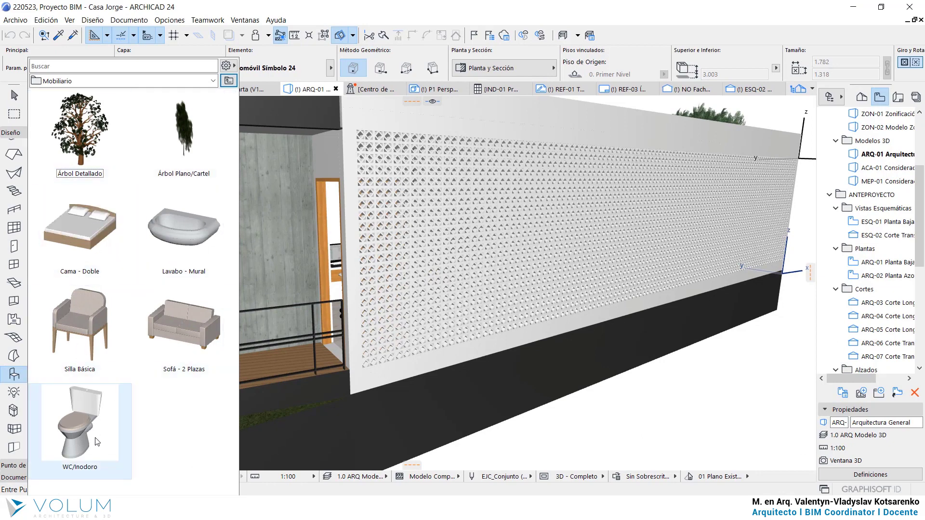
{"action": "left_click", "coordinate": [14, 376]}
{"action": "scroll", "coordinate": [458, 340], "scroll_direction": "down", "scroll_amount": 5}
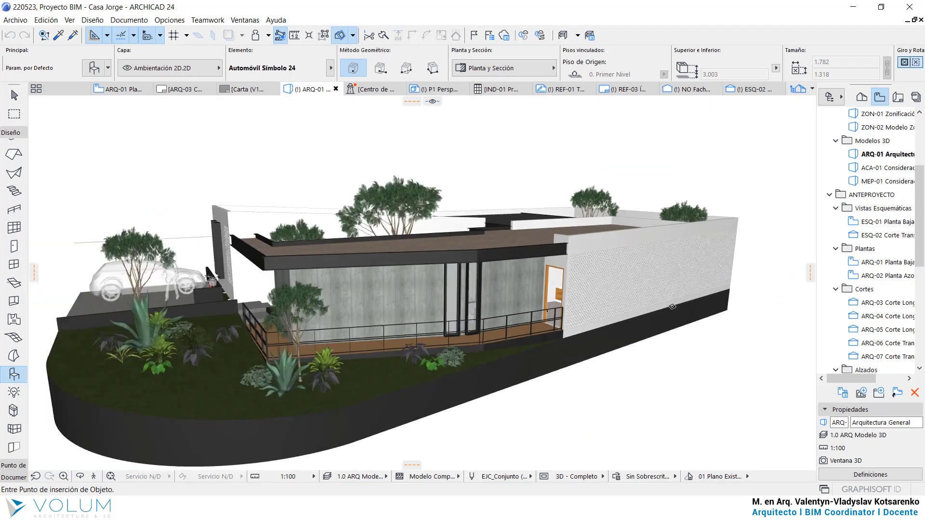
{"action": "middle_click_drag", "start_coordinate": [458, 340], "coordinate": [482, 328], "text": "shift"}
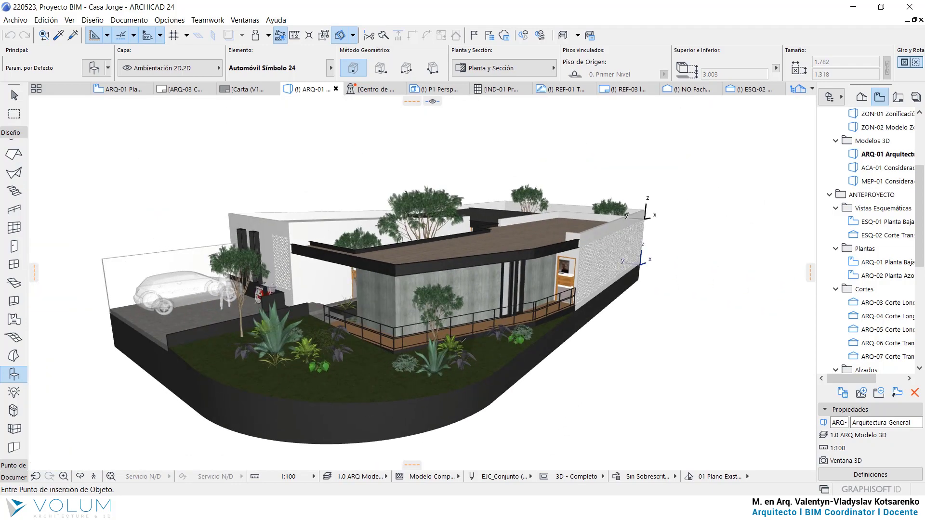